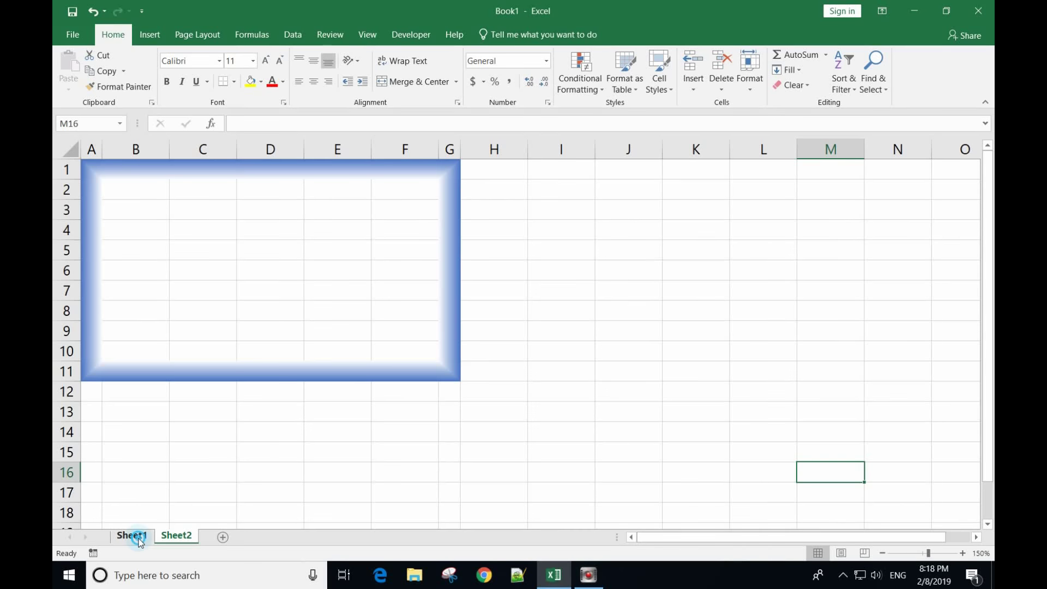
- Preview the finished example on Sheet2, then return to the blank Sheet1
click(165, 535)
click(134, 535)
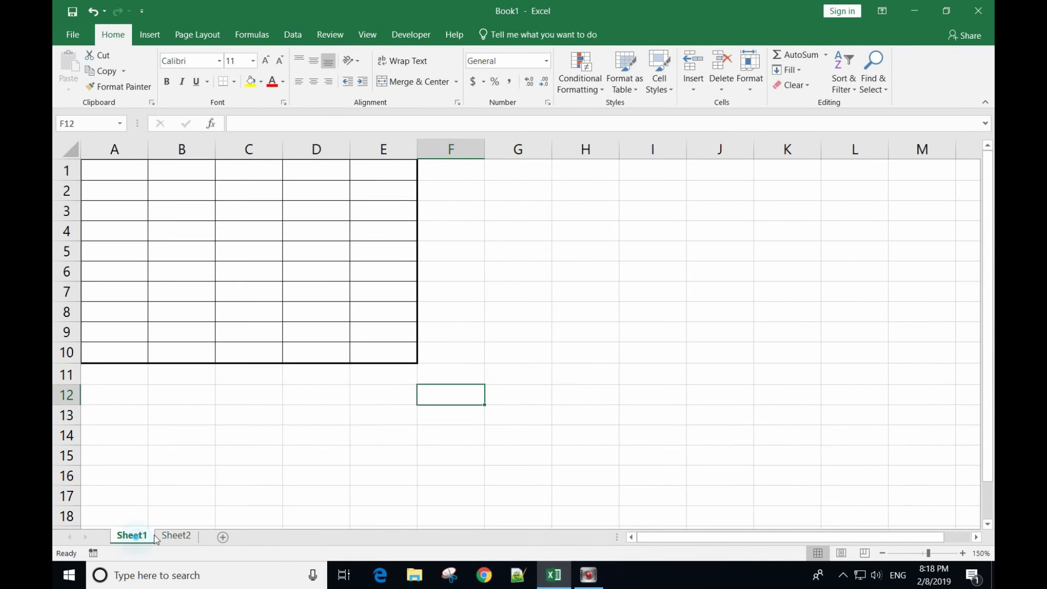
click(176, 535)
click(137, 536)
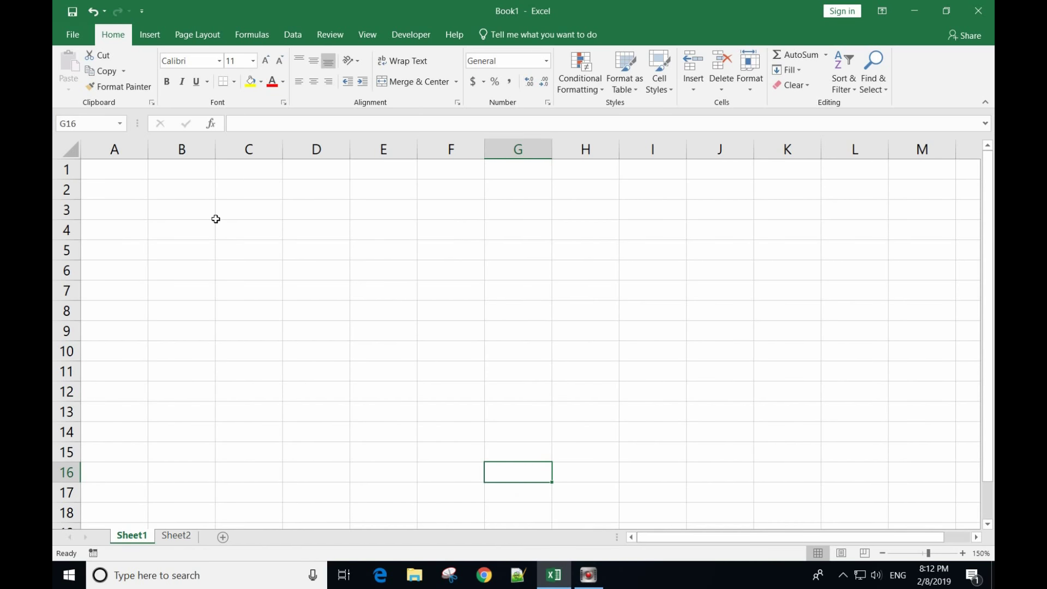
- Give A1:H10 a thick outline border and thin inside borders, then move to Sheet2
drag(121, 170, 566, 364)
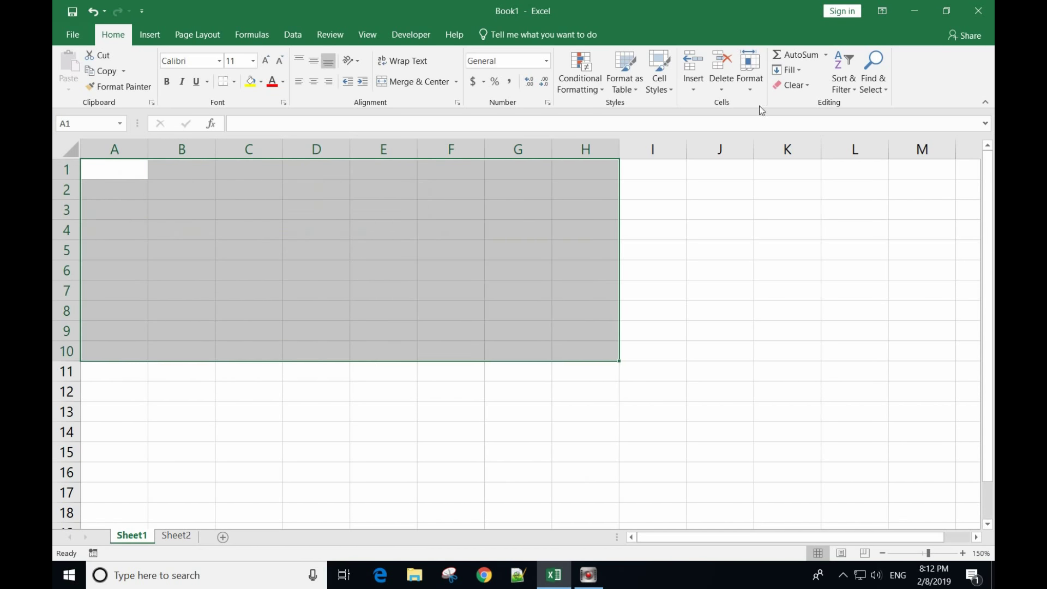
click(759, 87)
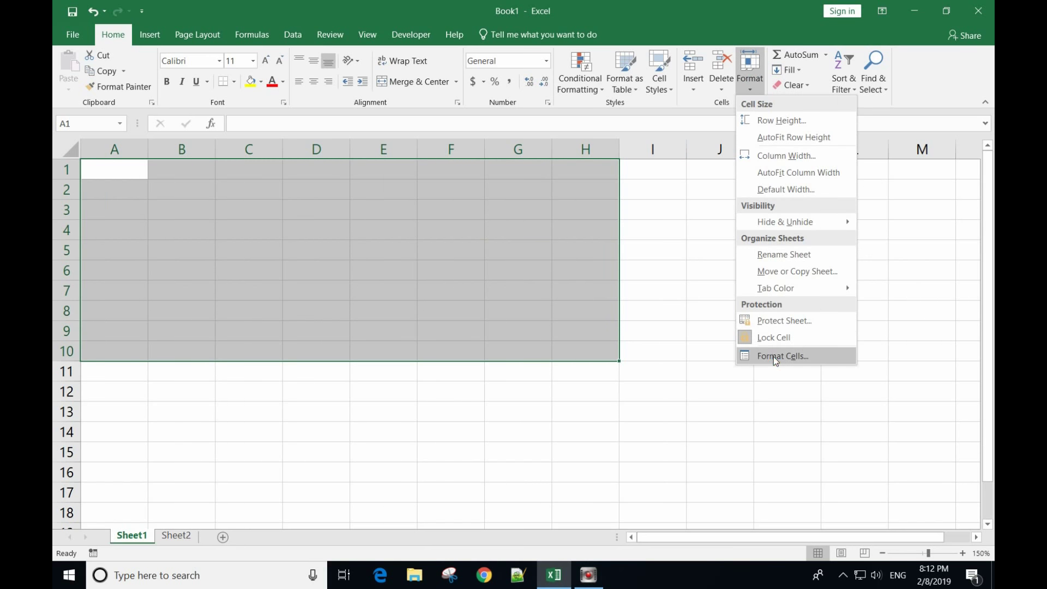
click(773, 356)
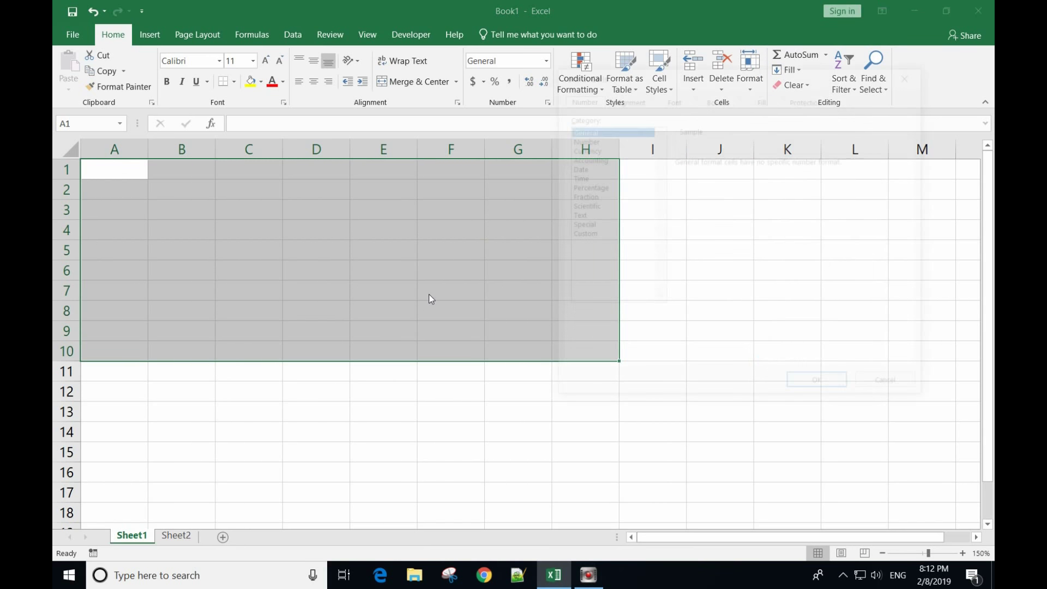
click(720, 97)
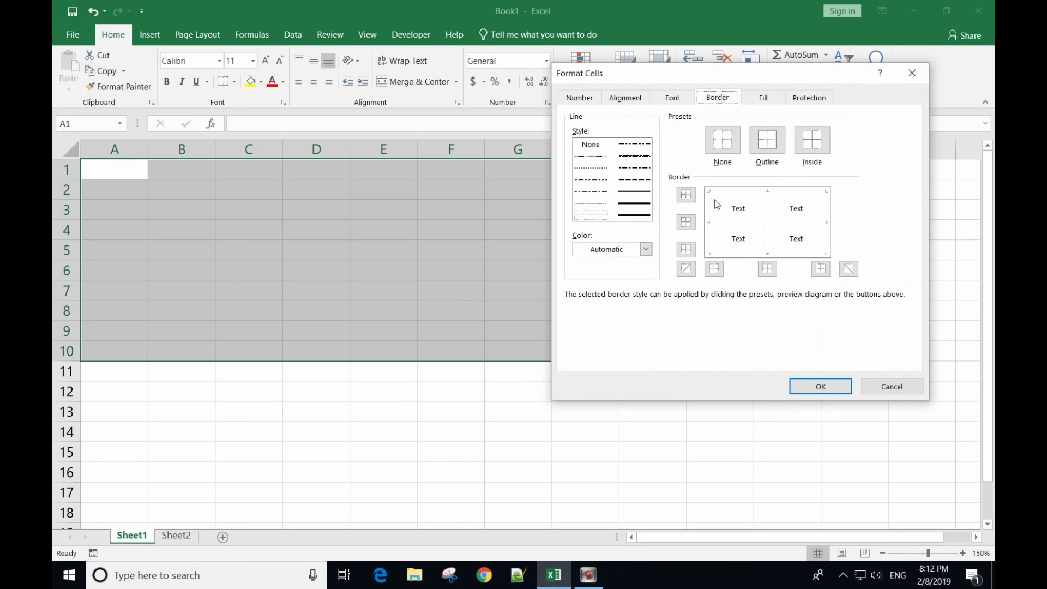
click(641, 205)
click(767, 139)
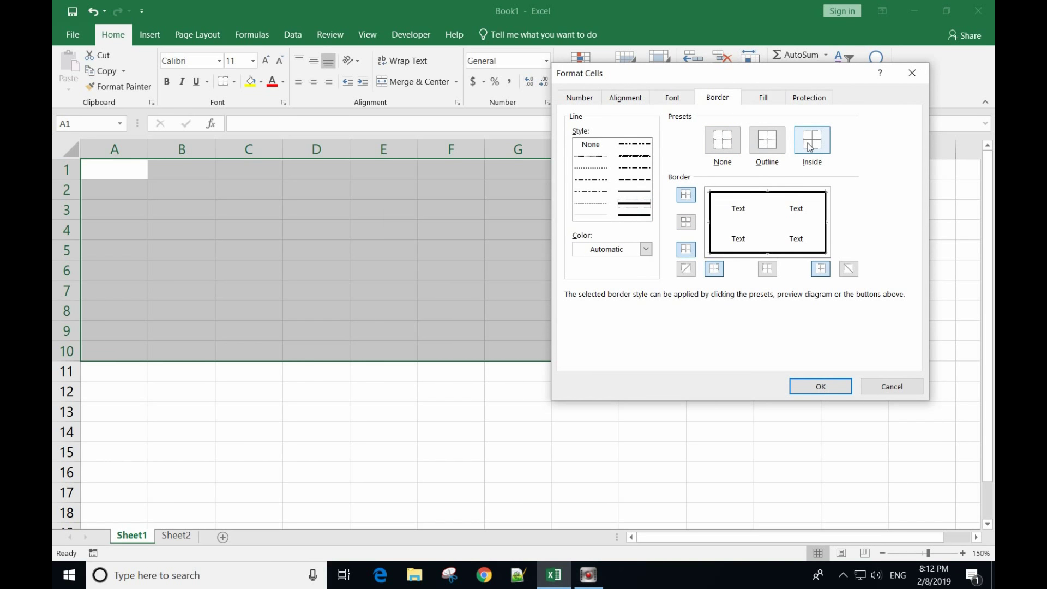
click(593, 214)
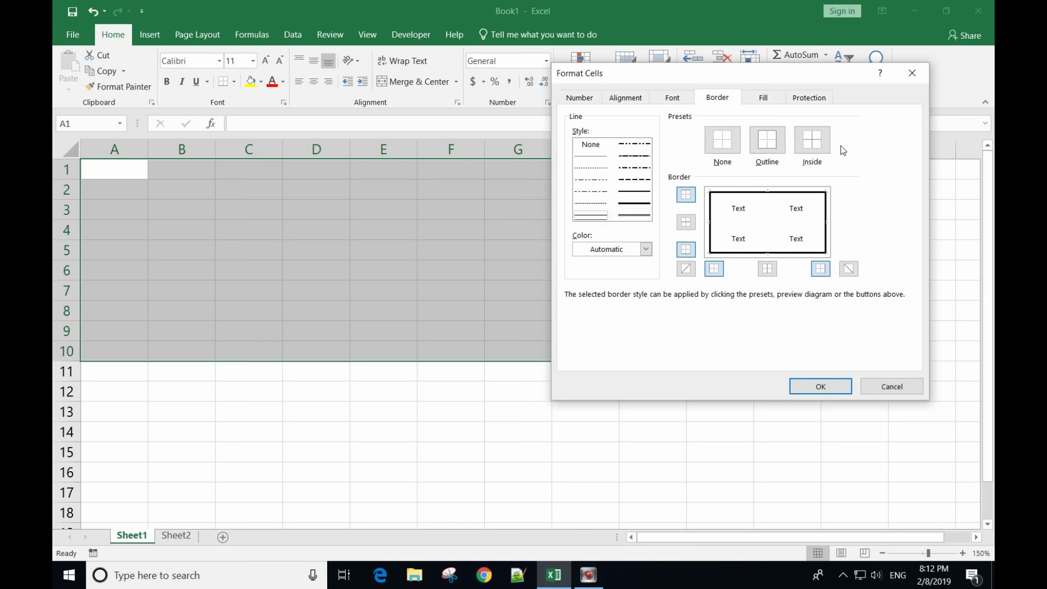
click(812, 140)
click(829, 387)
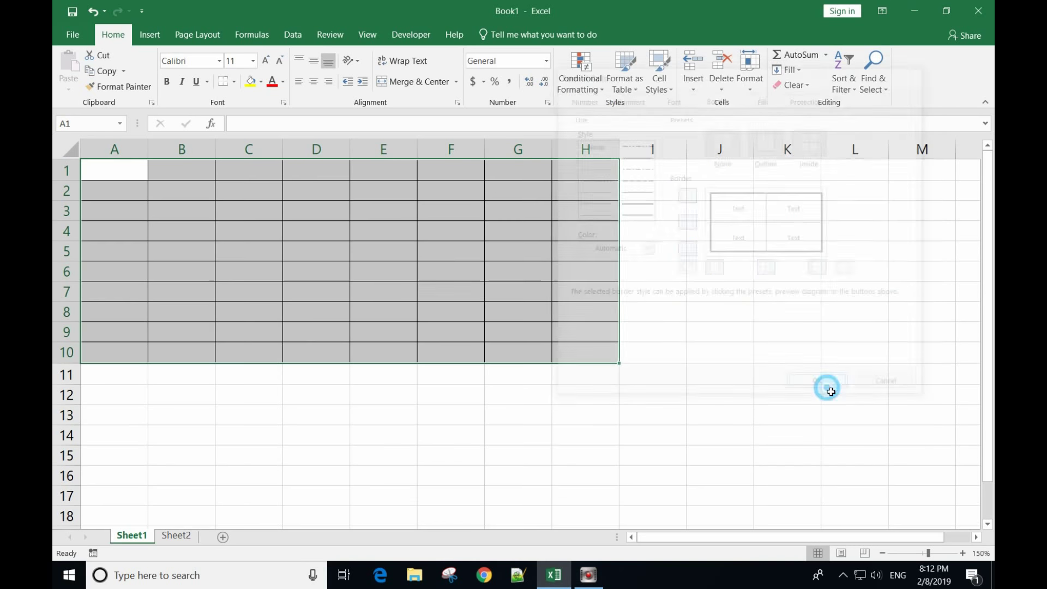
click(429, 320)
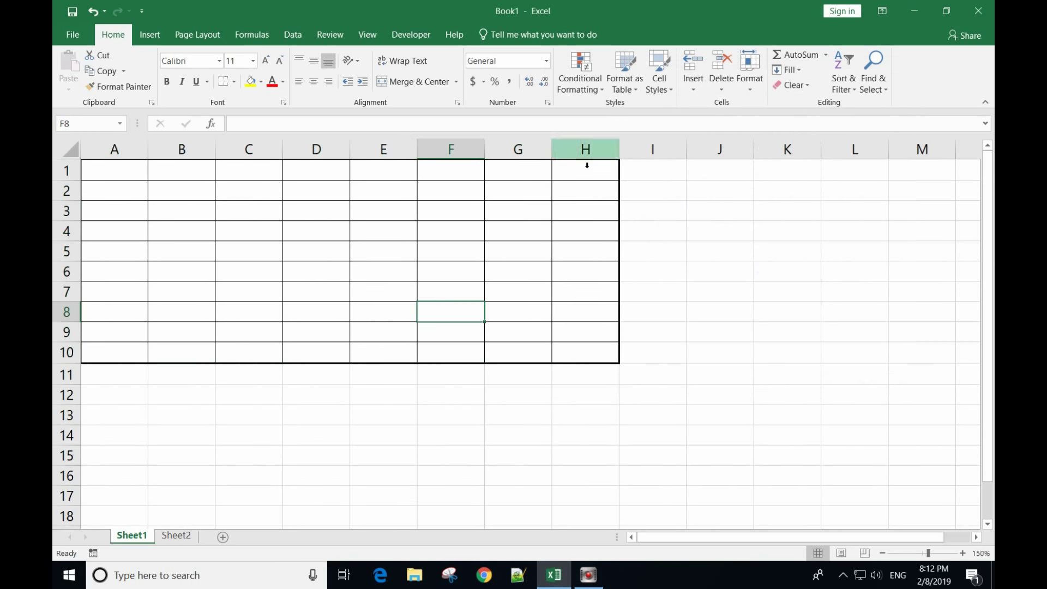
click(181, 537)
- Draw a blue rectangle on Sheet2 and shrink it to roughly one cell's size
click(149, 34)
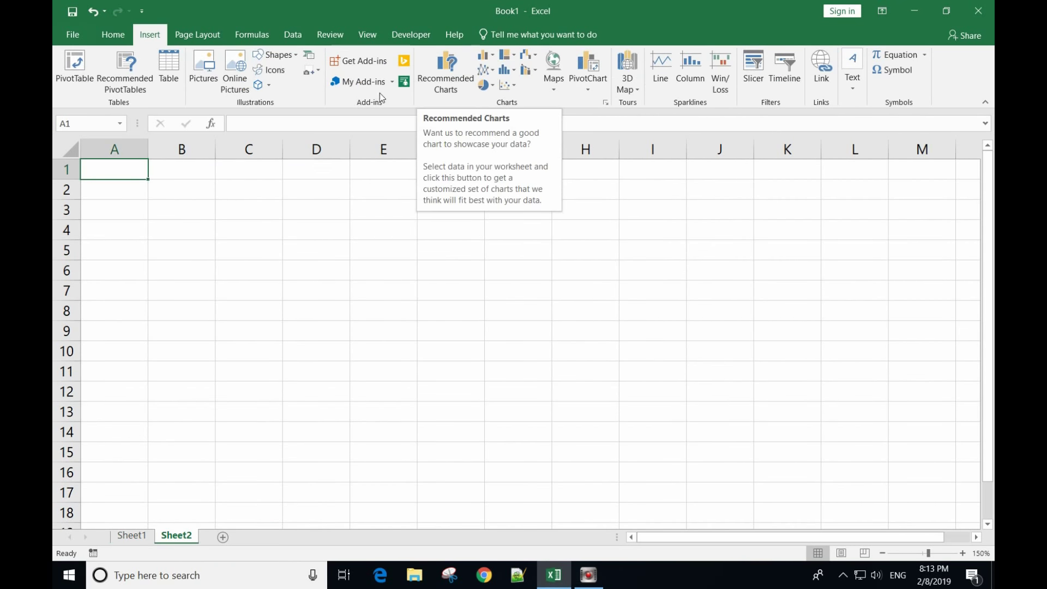
click(289, 56)
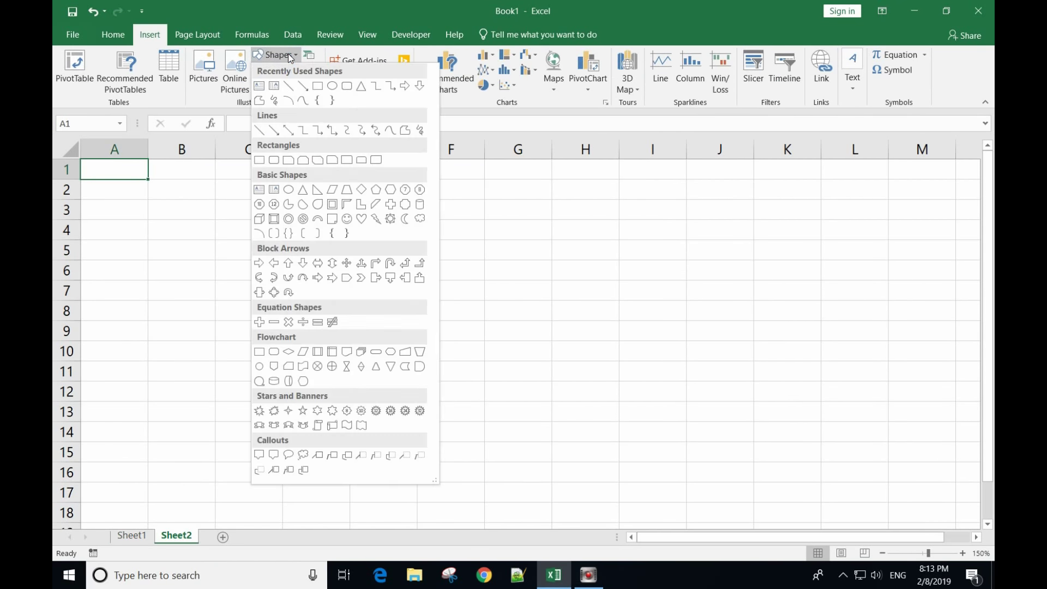
click(319, 88)
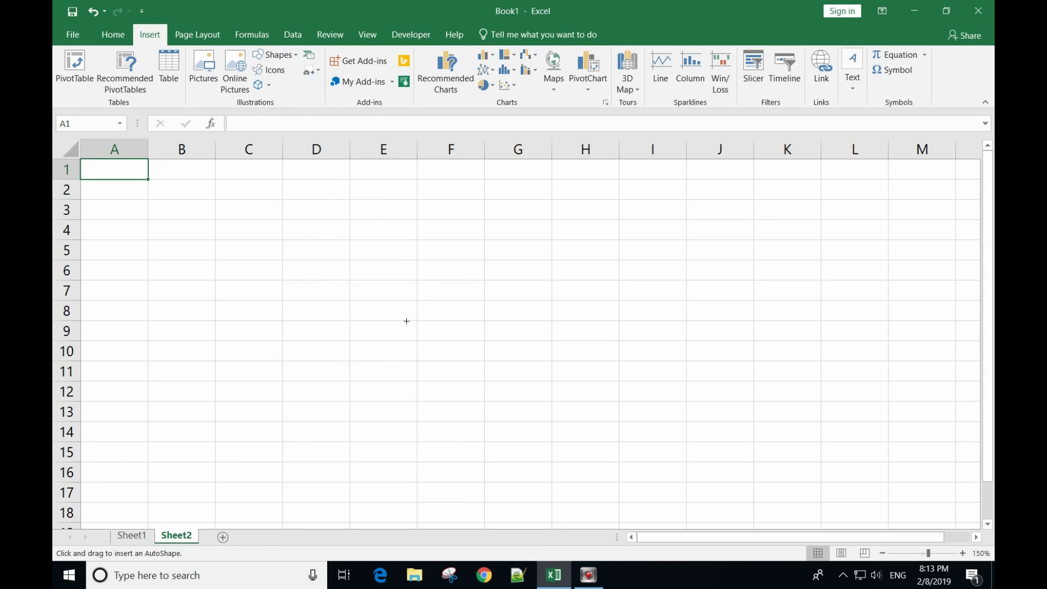
click(509, 336)
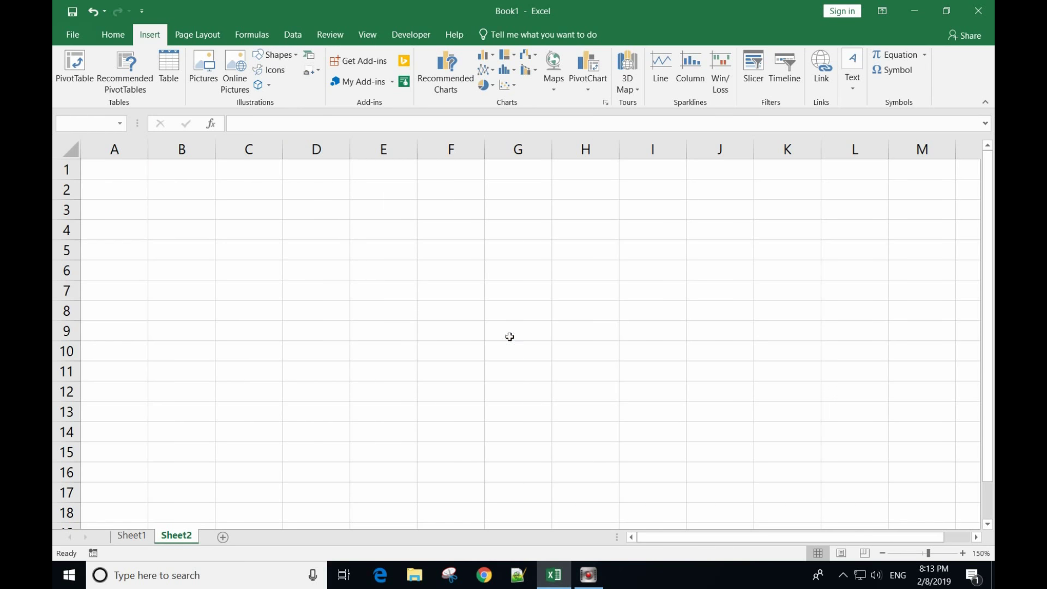
key(Escape)
click(545, 355)
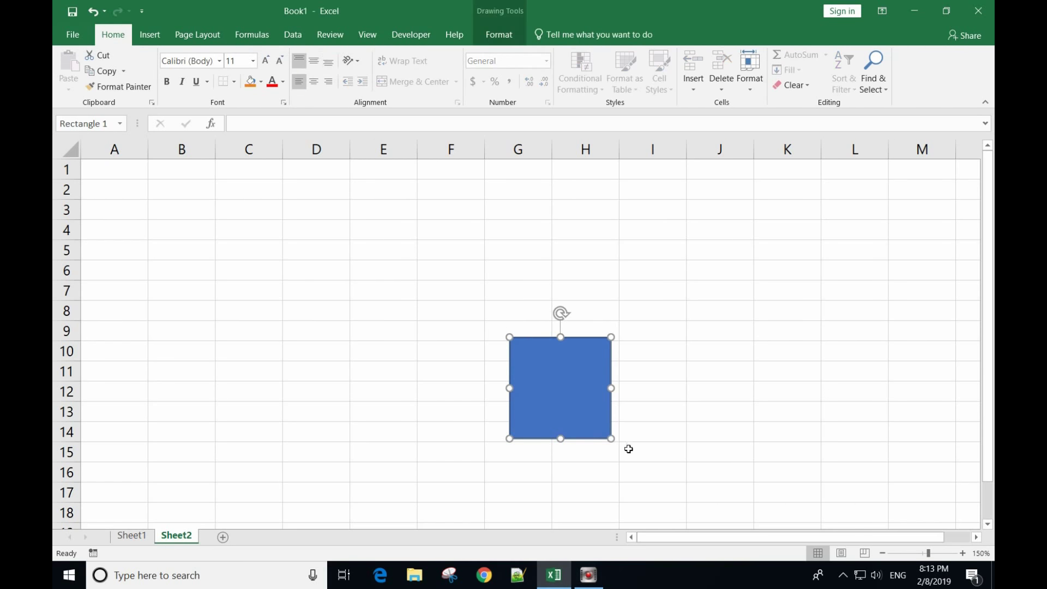
drag(612, 439, 545, 371)
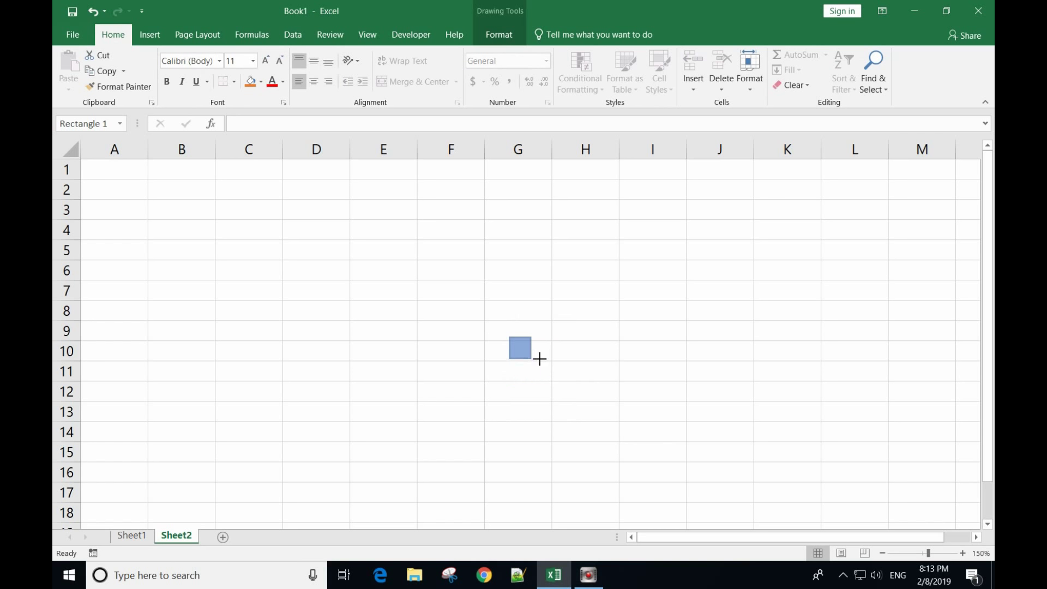
drag(544, 370, 504, 341)
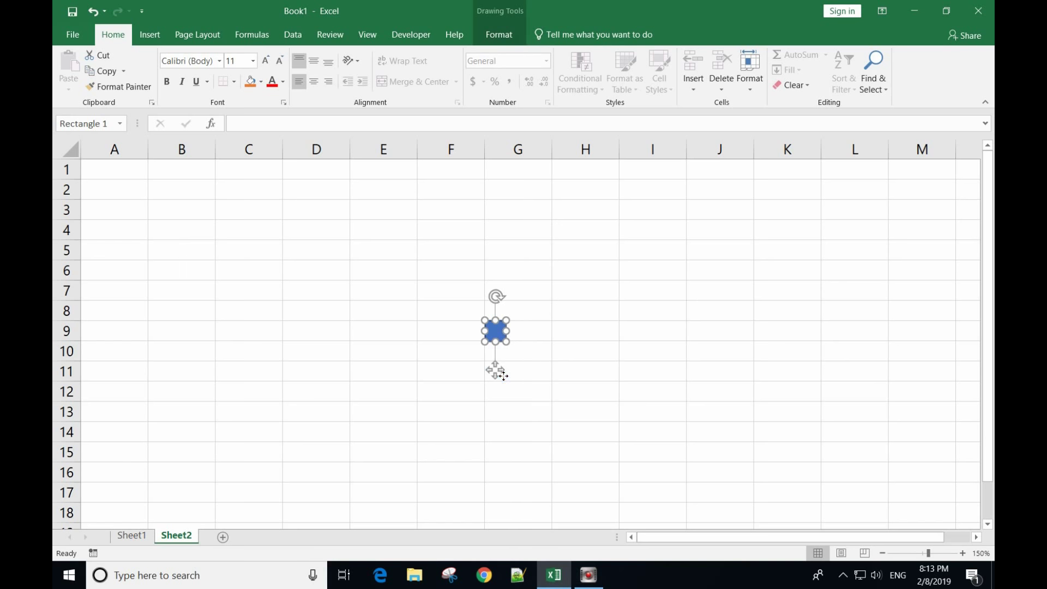
click(453, 353)
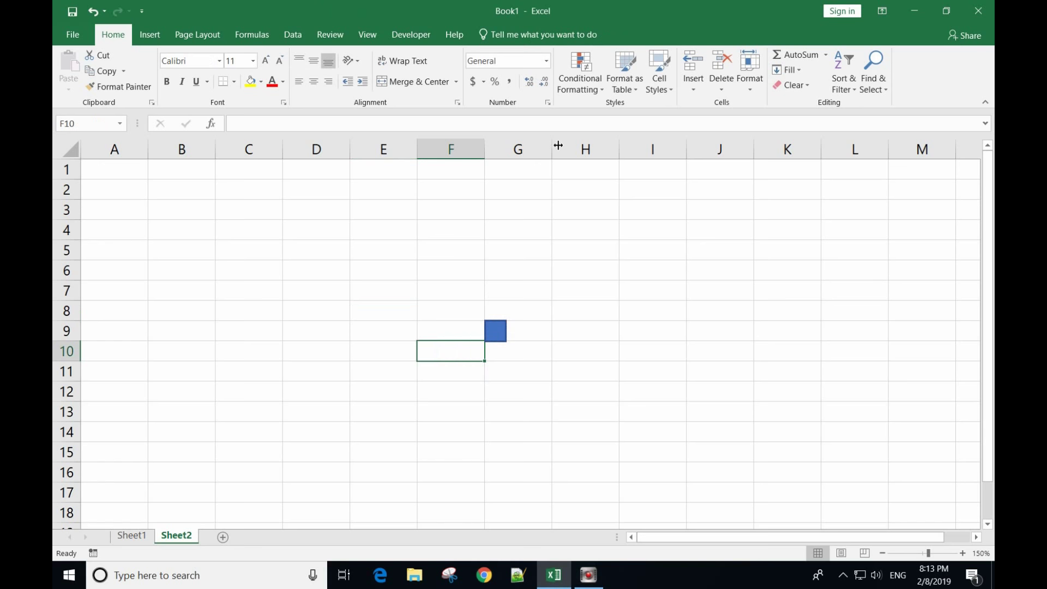
- Narrow columns G and A to the square's width, park the square near L14, and select A1:G1
drag(558, 145, 513, 153)
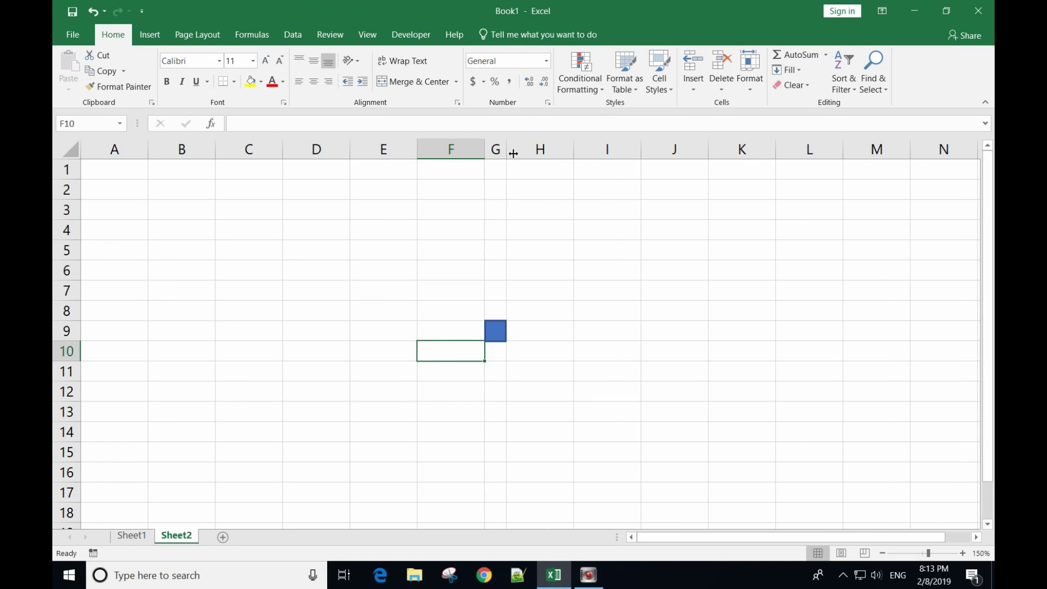
click(589, 334)
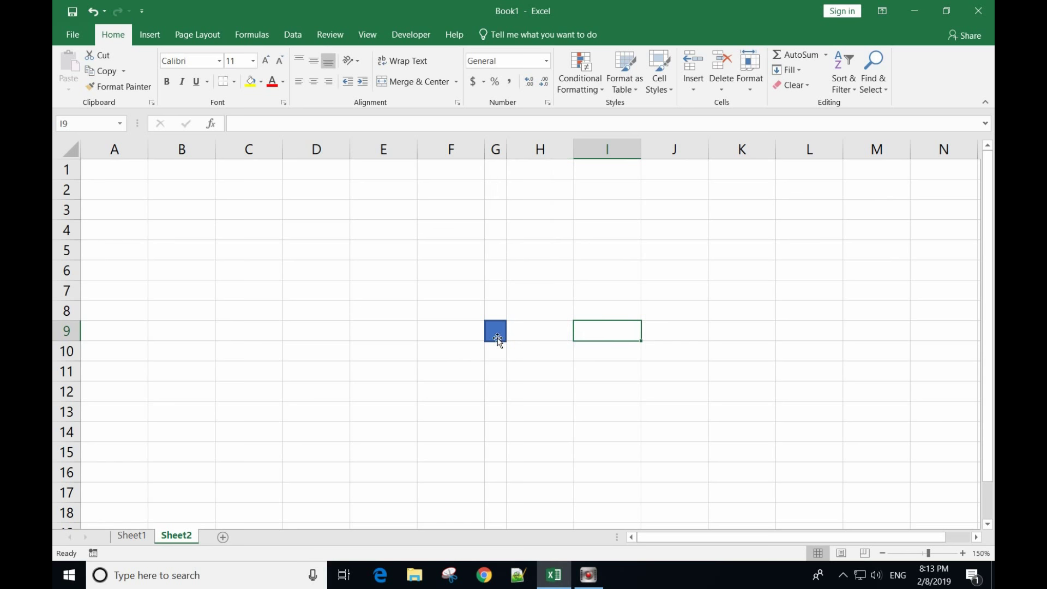
drag(495, 337, 92, 338)
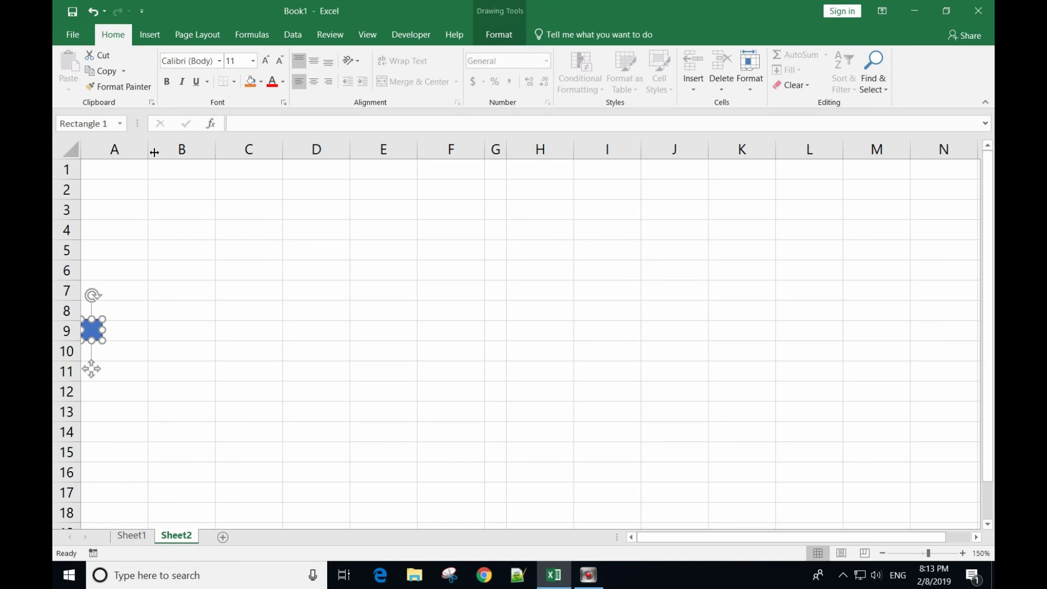
drag(154, 153, 102, 152)
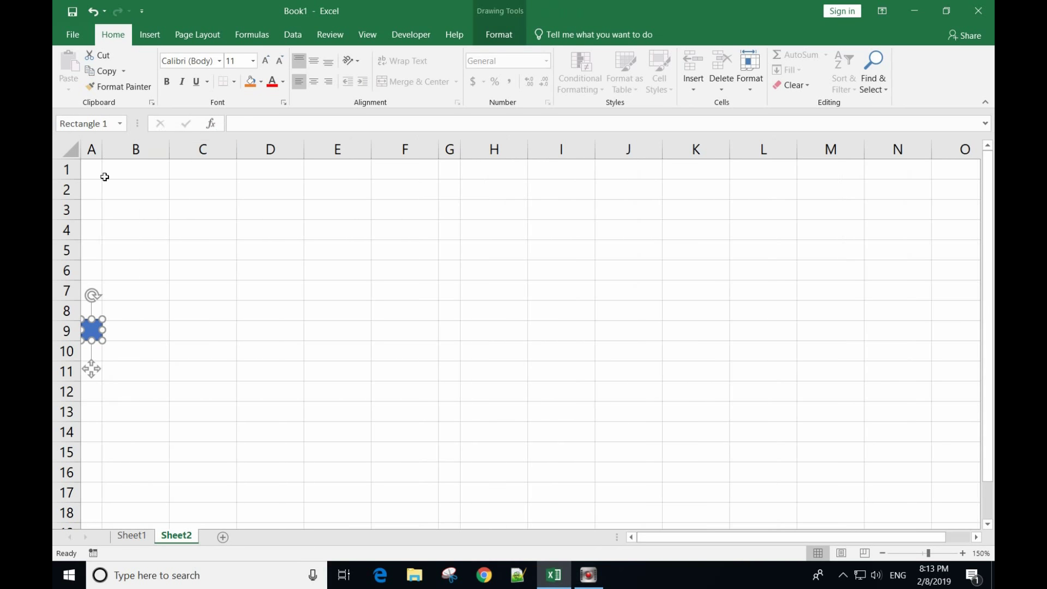
drag(100, 334, 769, 440)
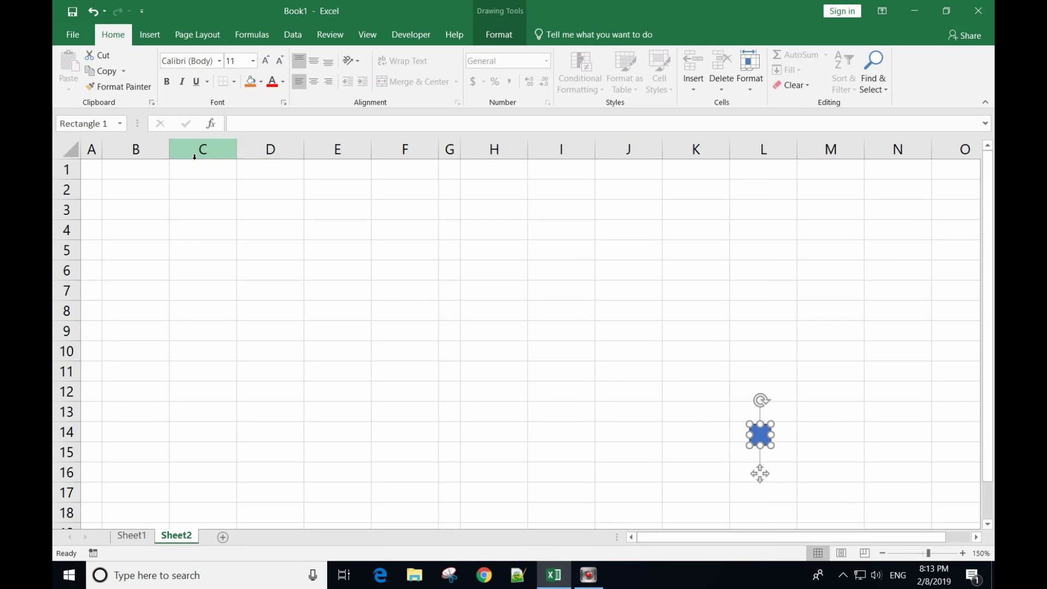
mouse_move(93, 170)
mouse_down()
mouse_move(361, 185)
mouse_move(452, 172)
mouse_up()
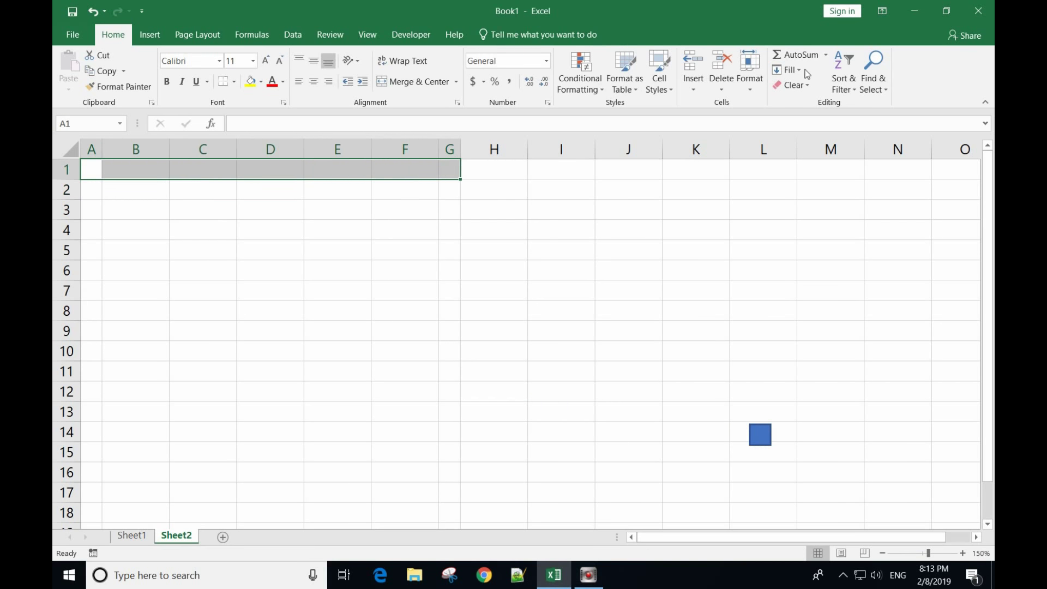
- Fill A1:G1 with a horizontal two-color gradient, blue at the top fading to white
click(750, 74)
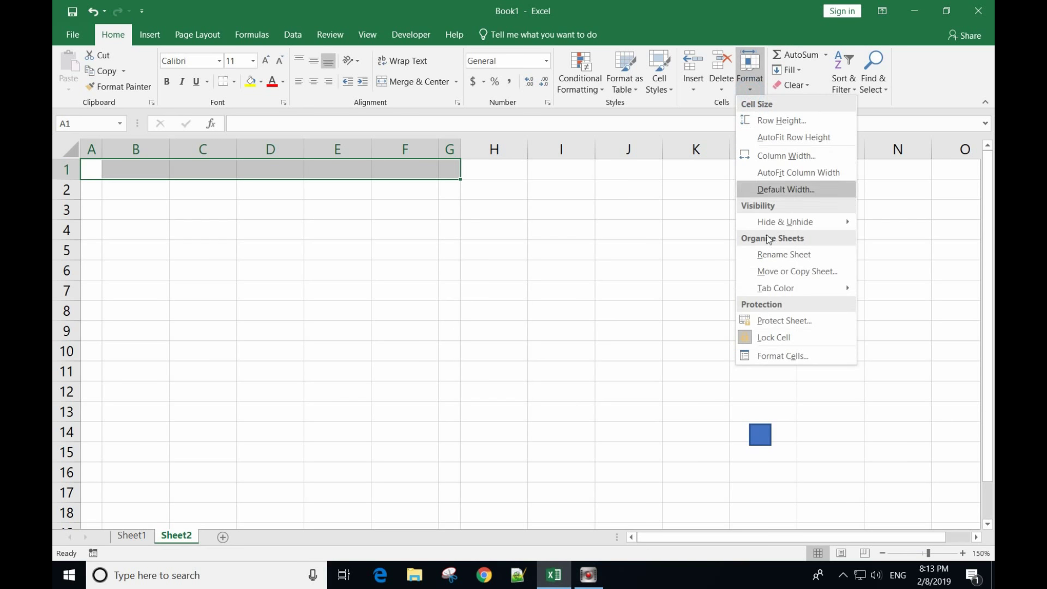
click(771, 355)
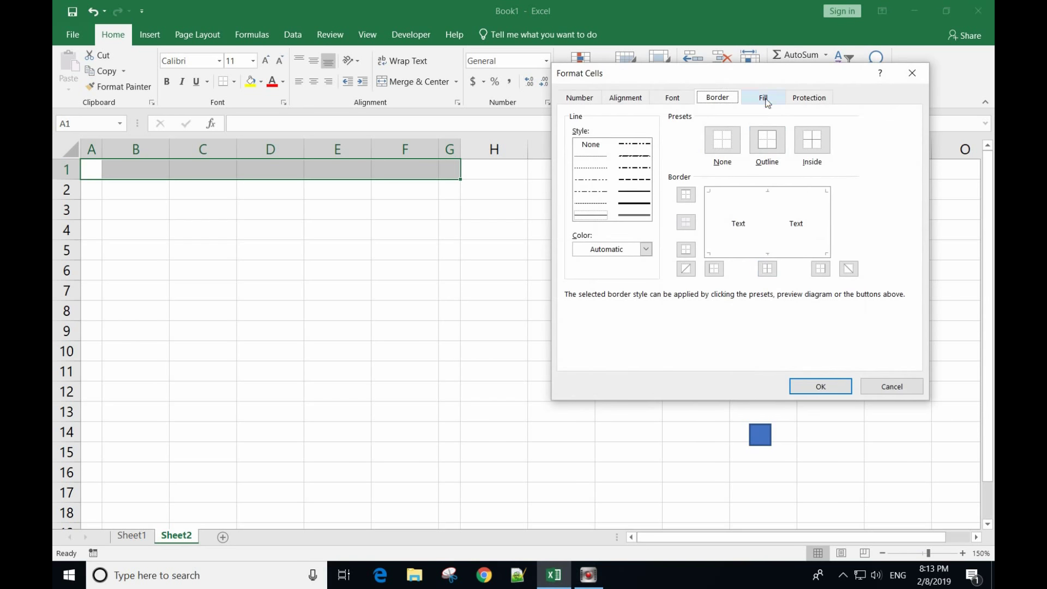
click(765, 99)
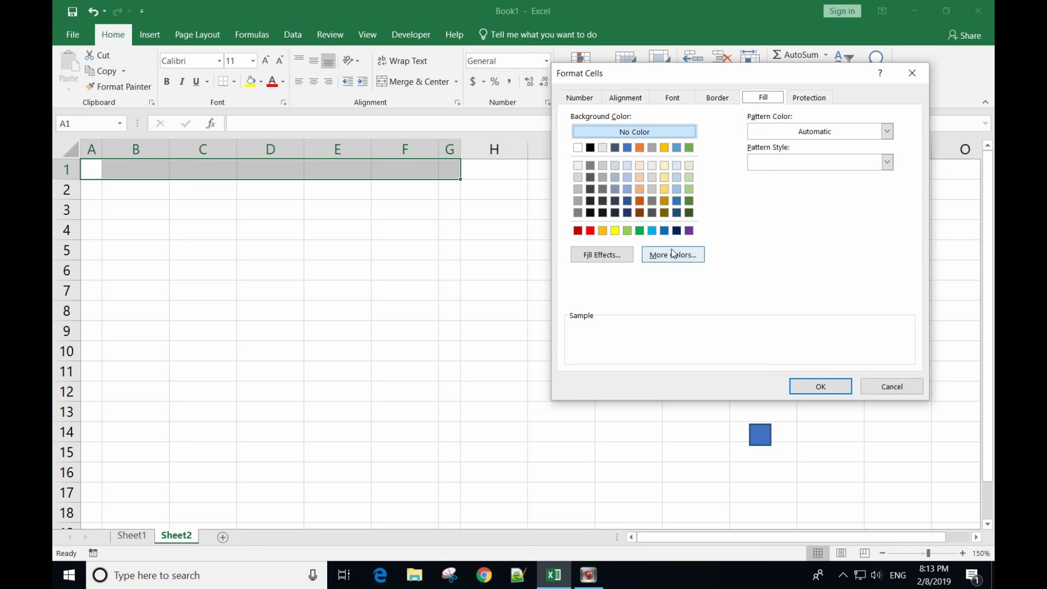
click(602, 255)
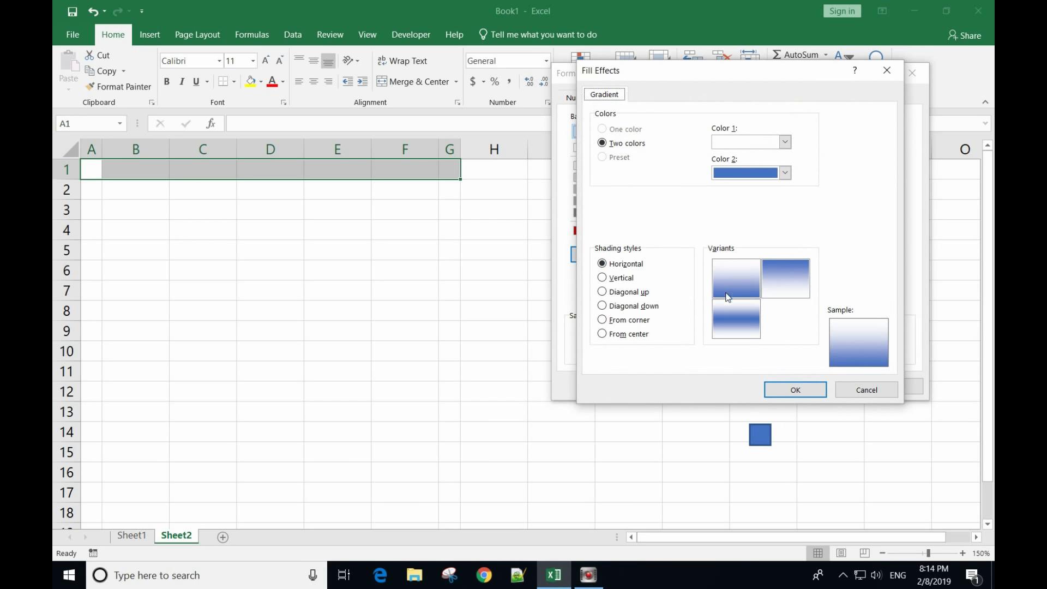
click(790, 292)
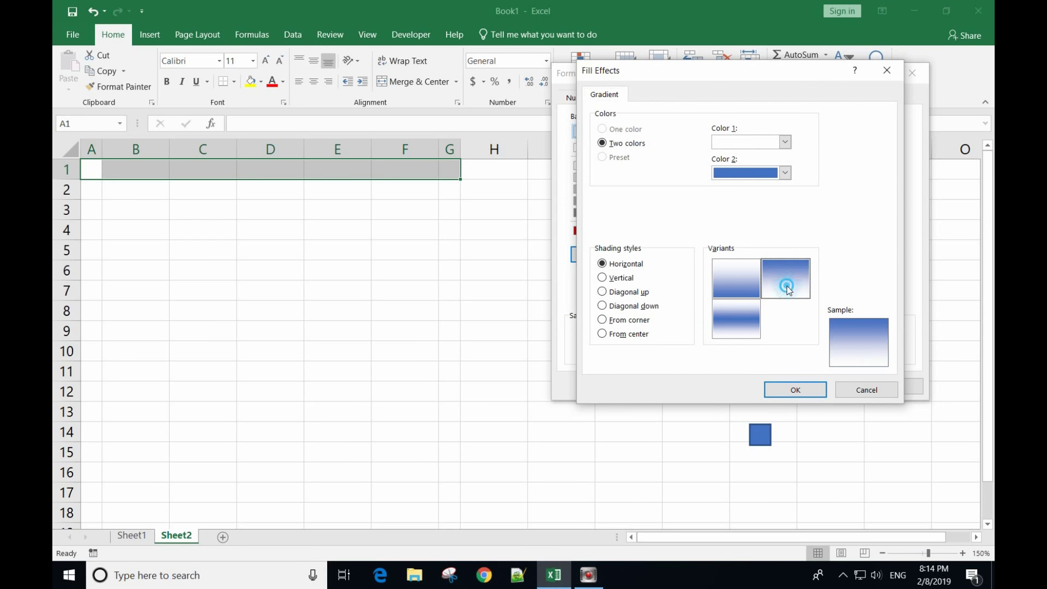
click(789, 390)
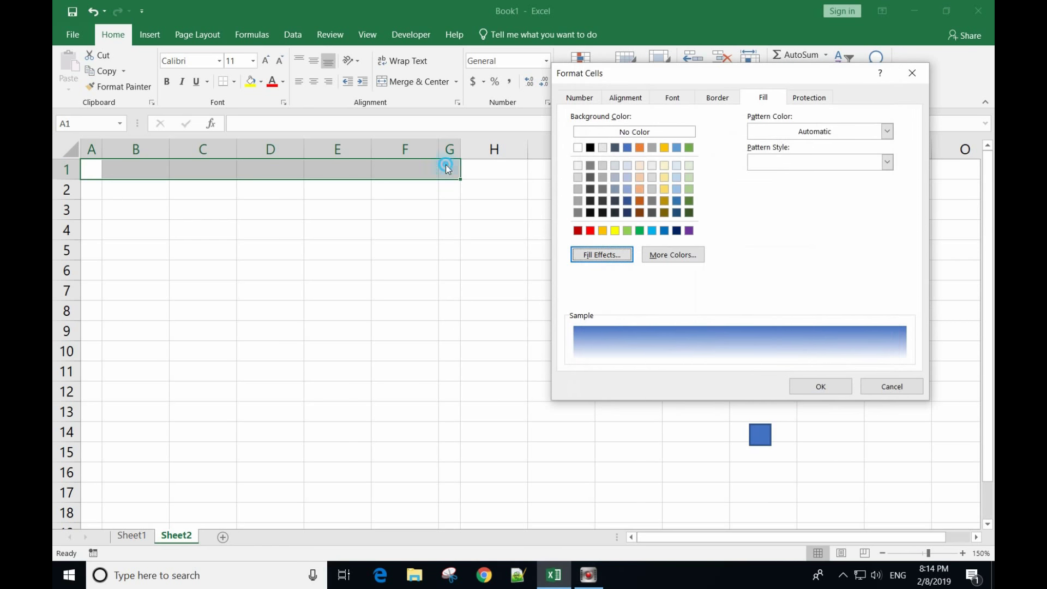
click(800, 388)
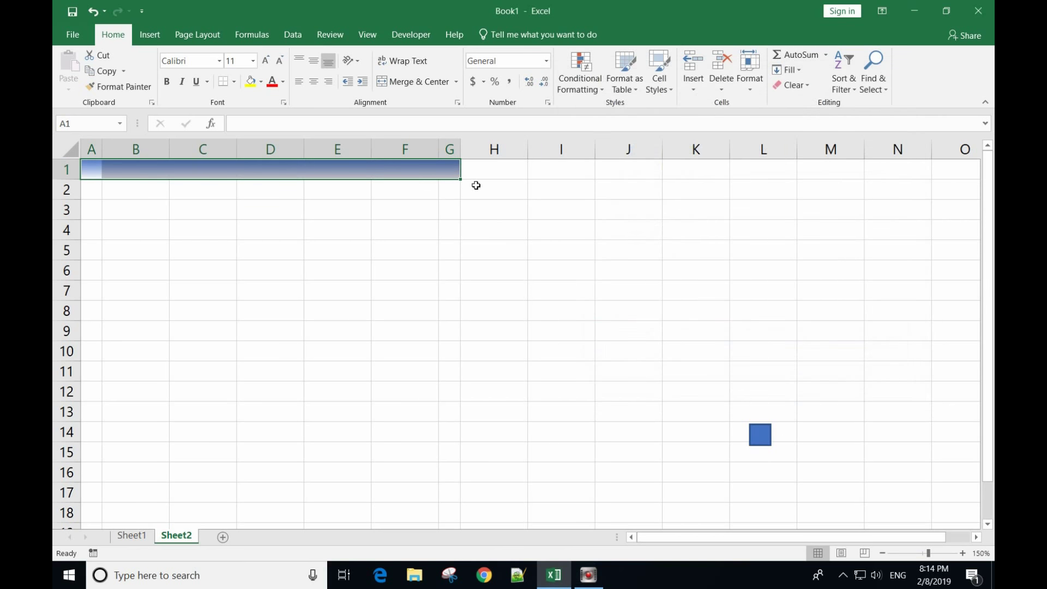
click(469, 227)
- Give G1:G11 a vertical gradient fill fading from white on the left to blue on the right
drag(451, 171, 447, 368)
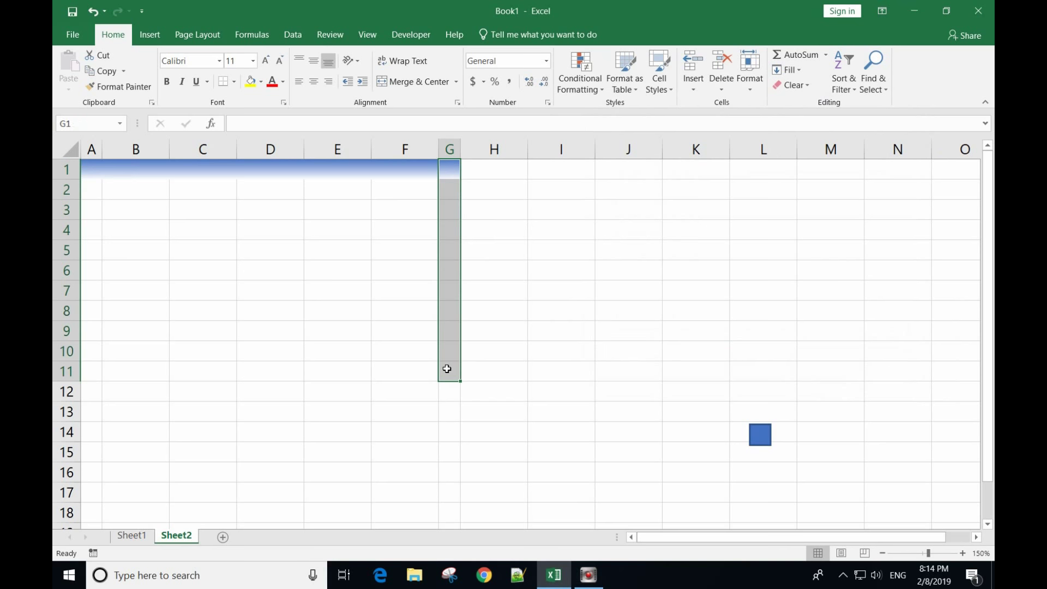
click(756, 88)
click(806, 364)
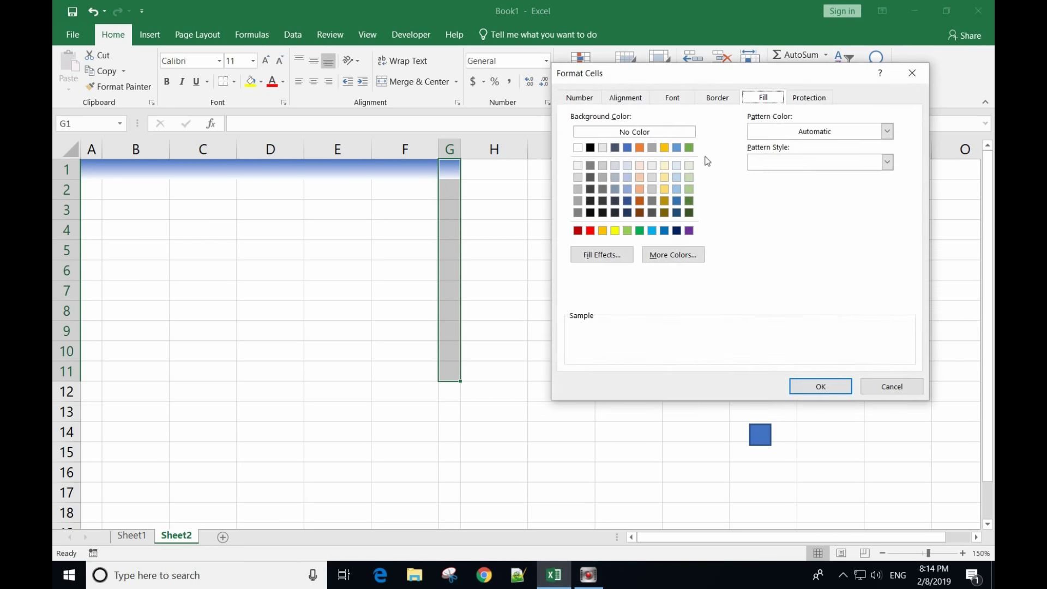
click(622, 252)
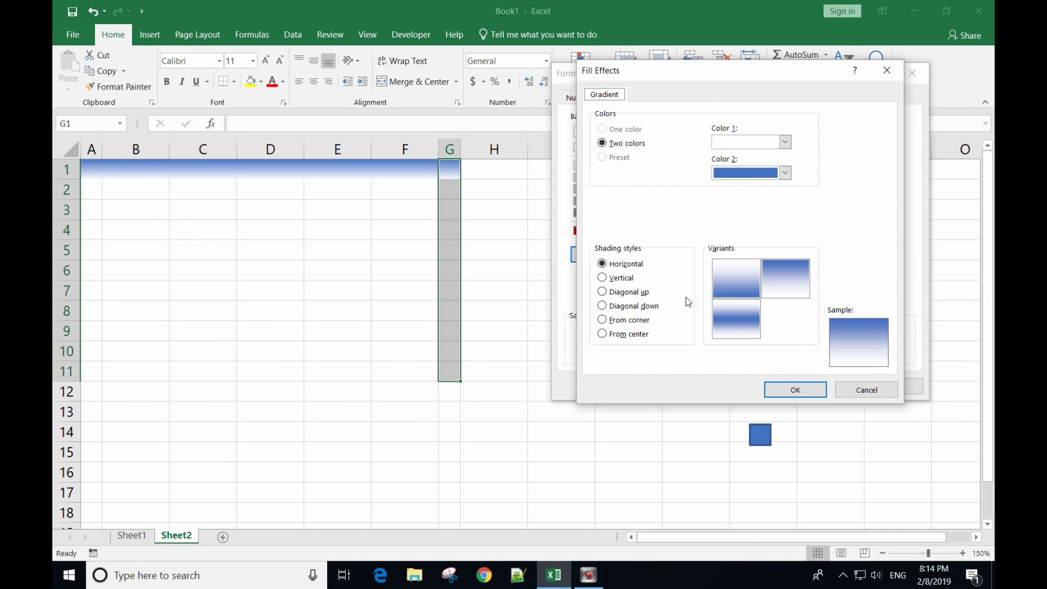
click(621, 278)
click(747, 289)
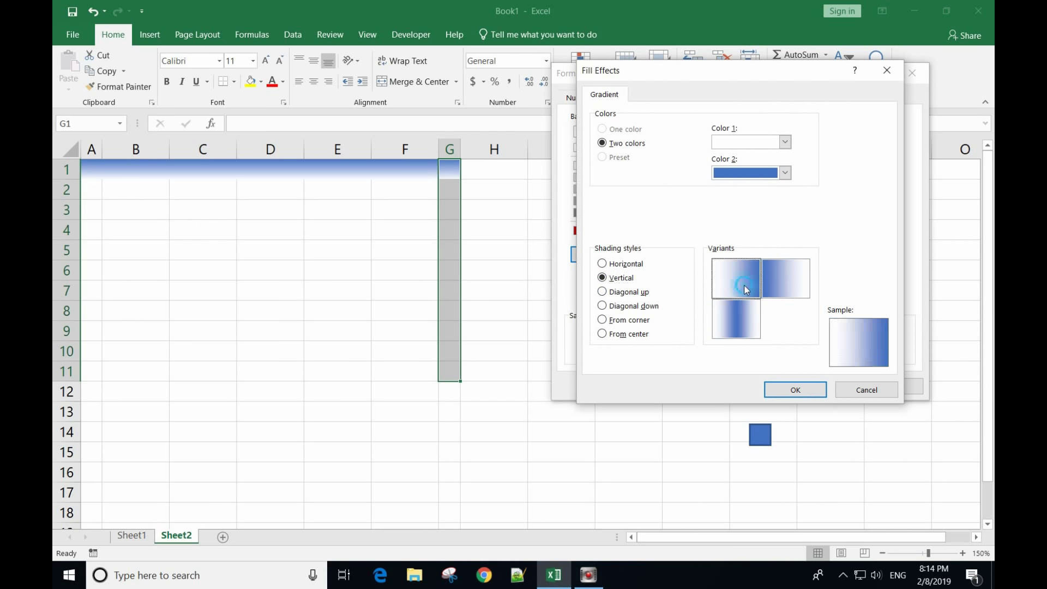
click(793, 389)
click(798, 391)
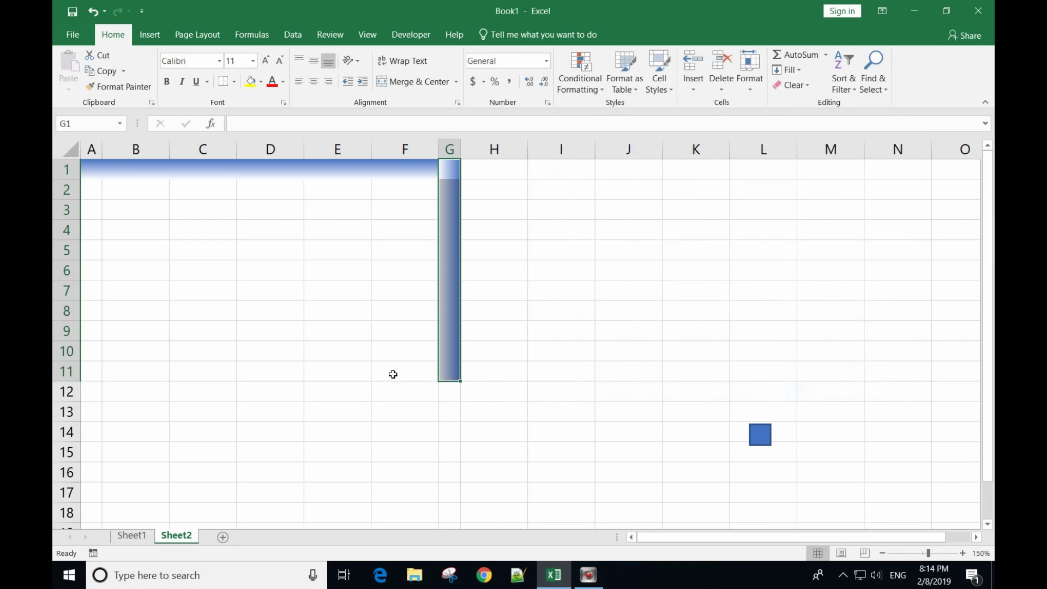
drag(100, 380, 433, 380)
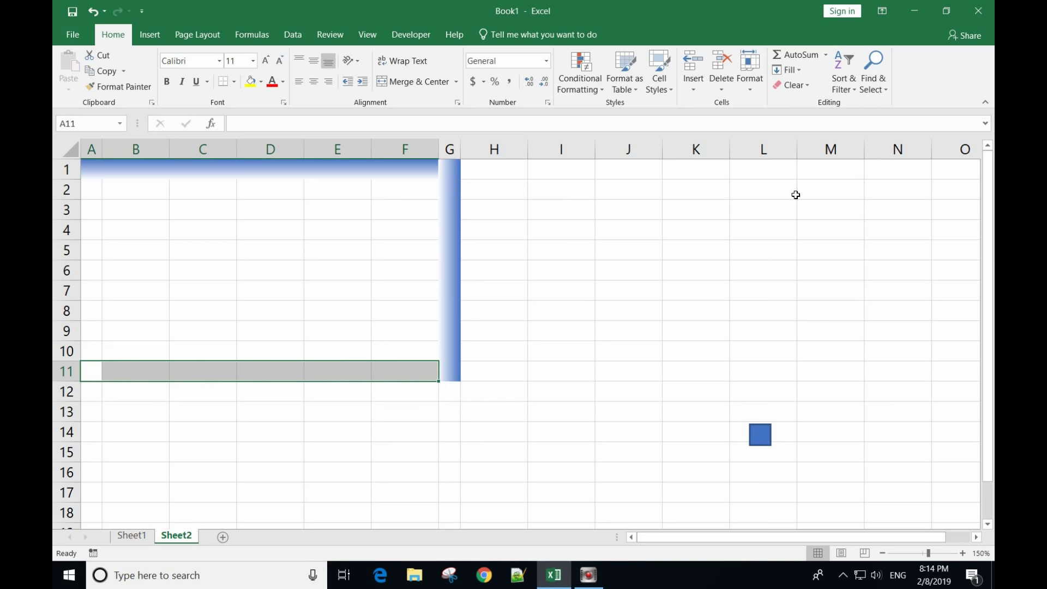
- Apply a horizontal white-to-blue gradient fill to A11:F11 for the bottom band
click(757, 93)
click(770, 354)
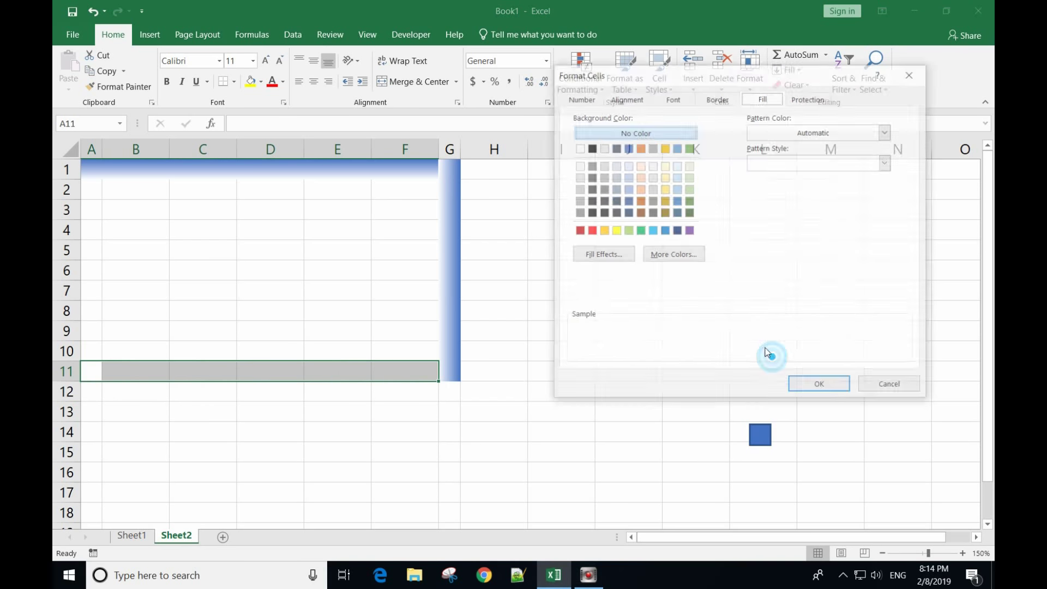
click(623, 254)
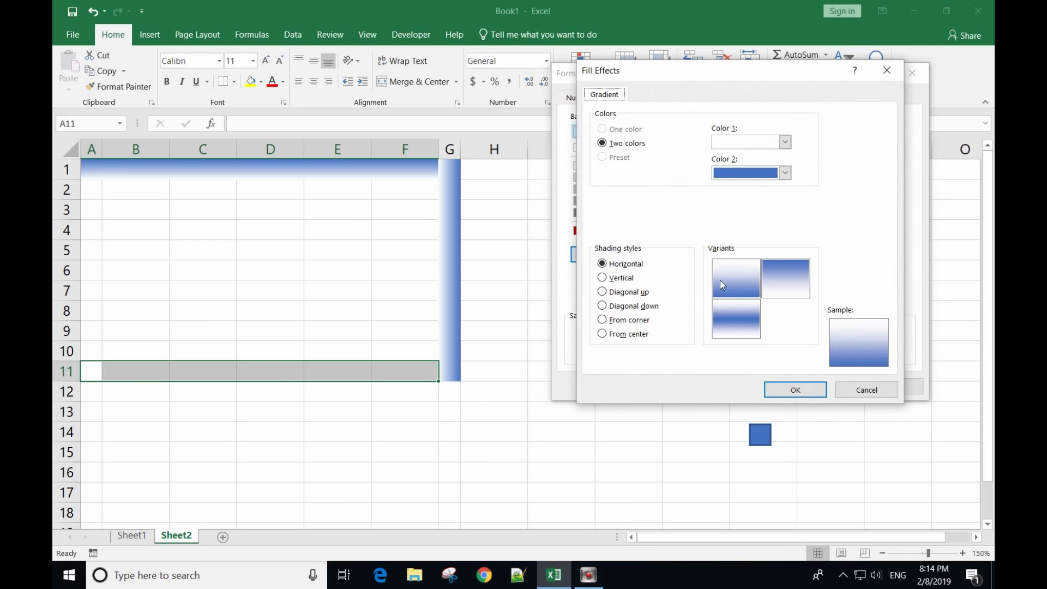
click(780, 393)
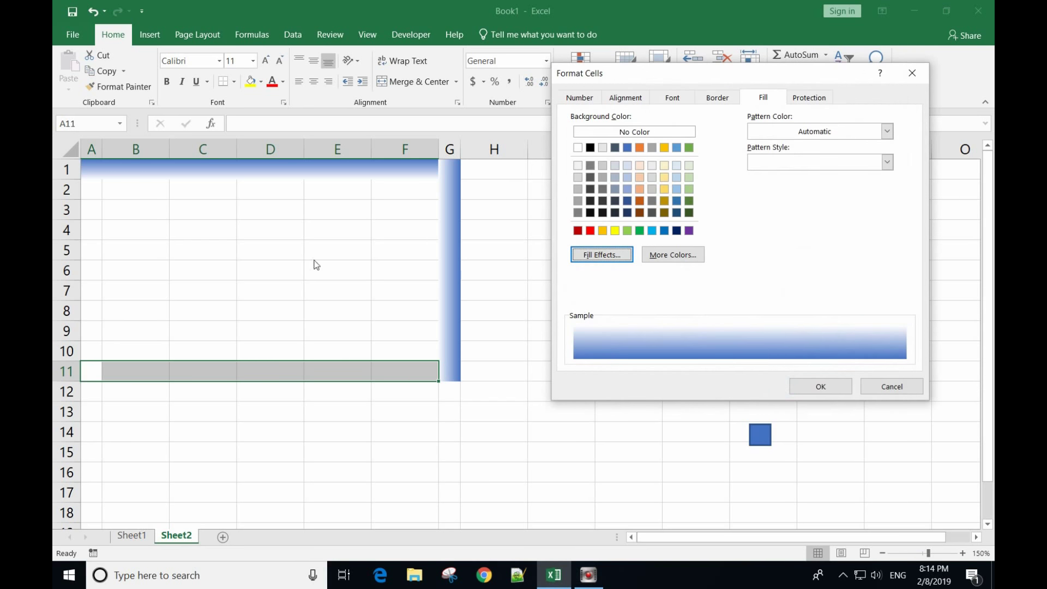
click(807, 388)
- Give A1:A11 a vertical gradient fill, blue on the left fading to white
drag(101, 173, 93, 371)
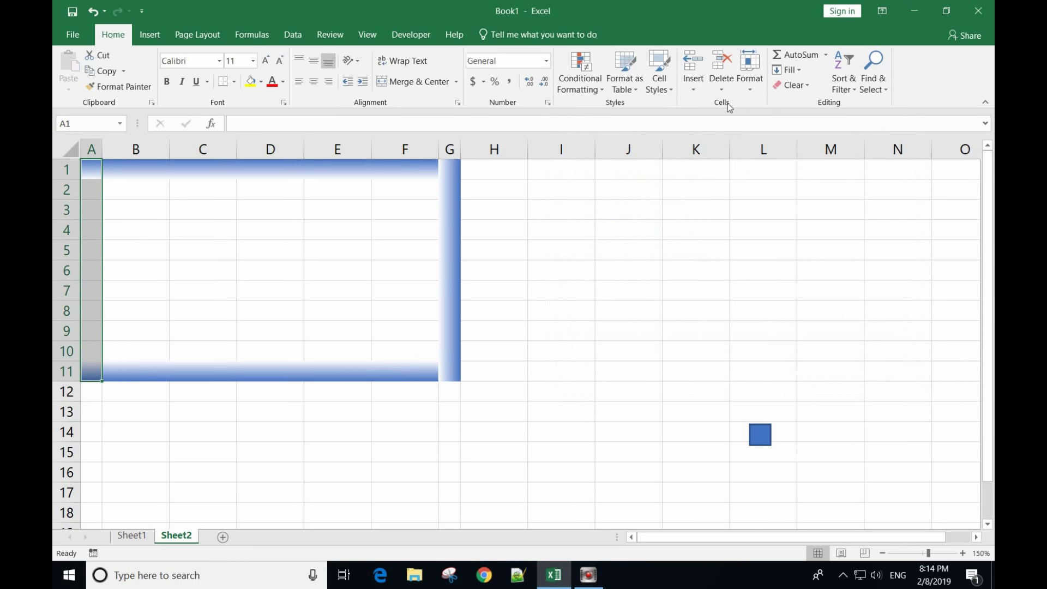
click(752, 85)
click(772, 356)
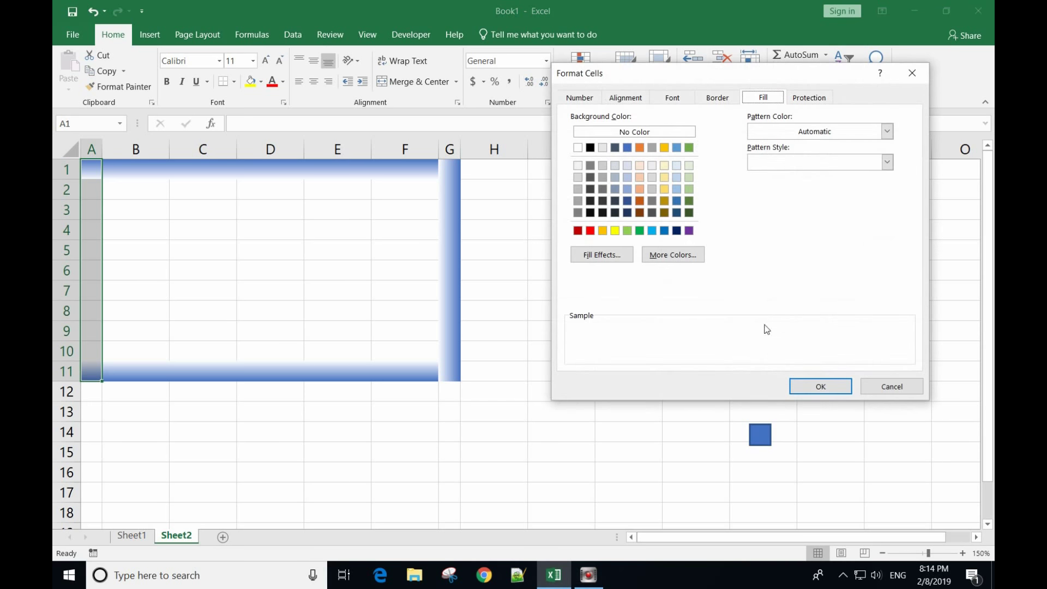
click(602, 254)
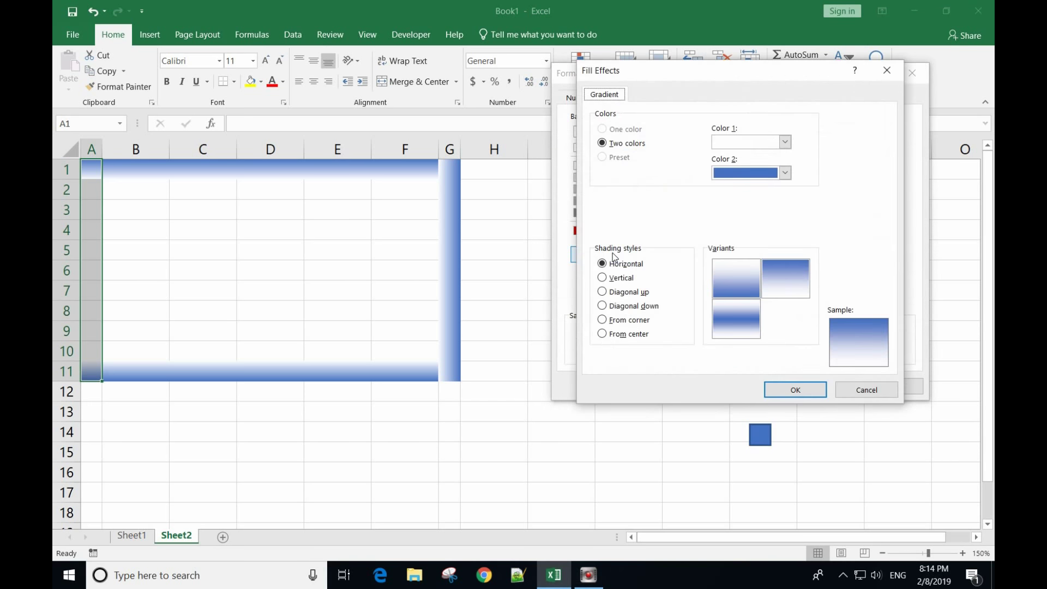
click(619, 287)
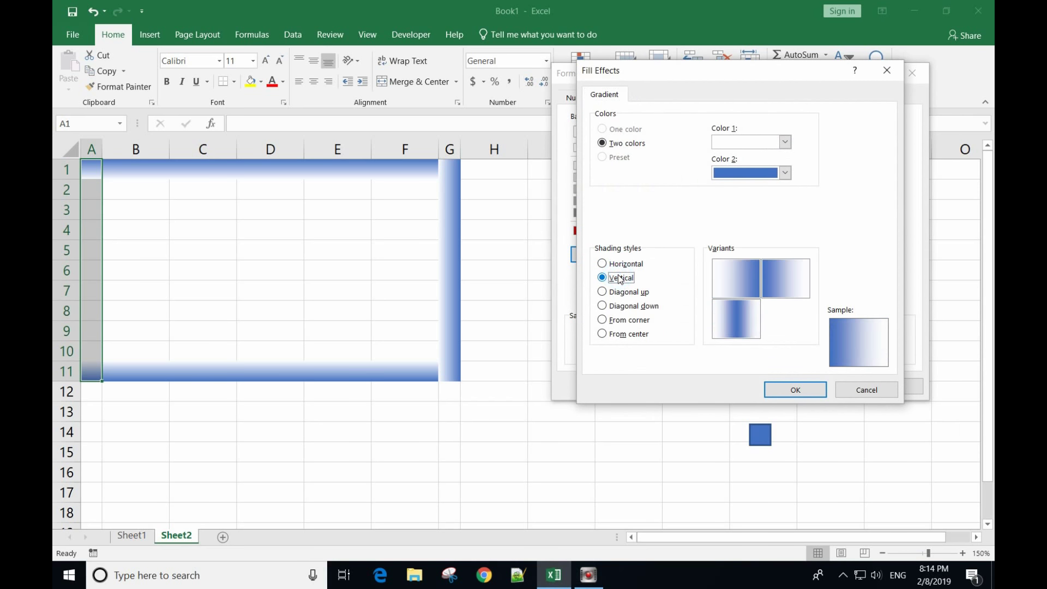
click(795, 390)
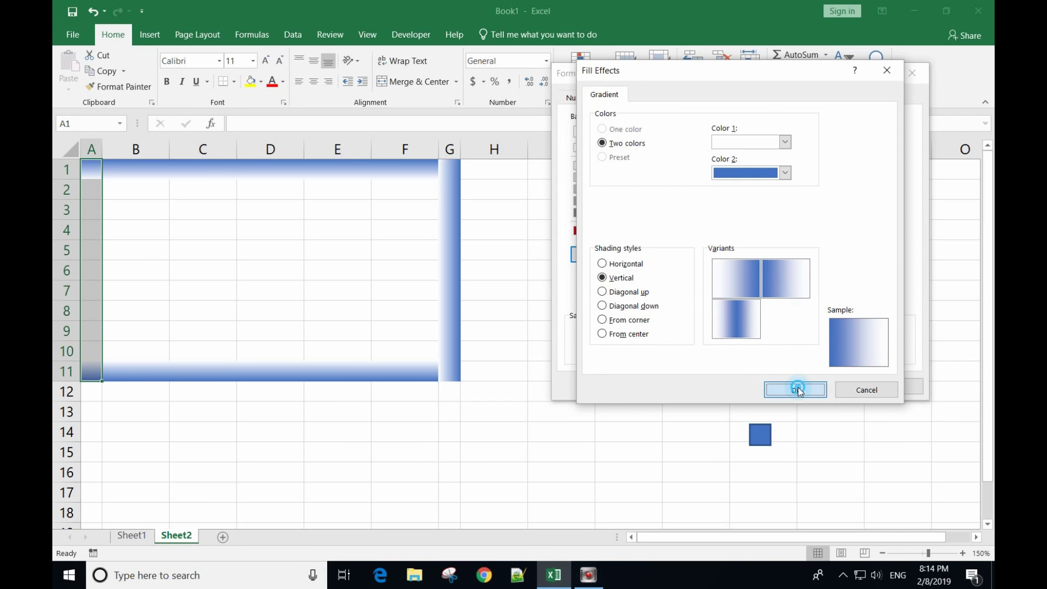
click(817, 386)
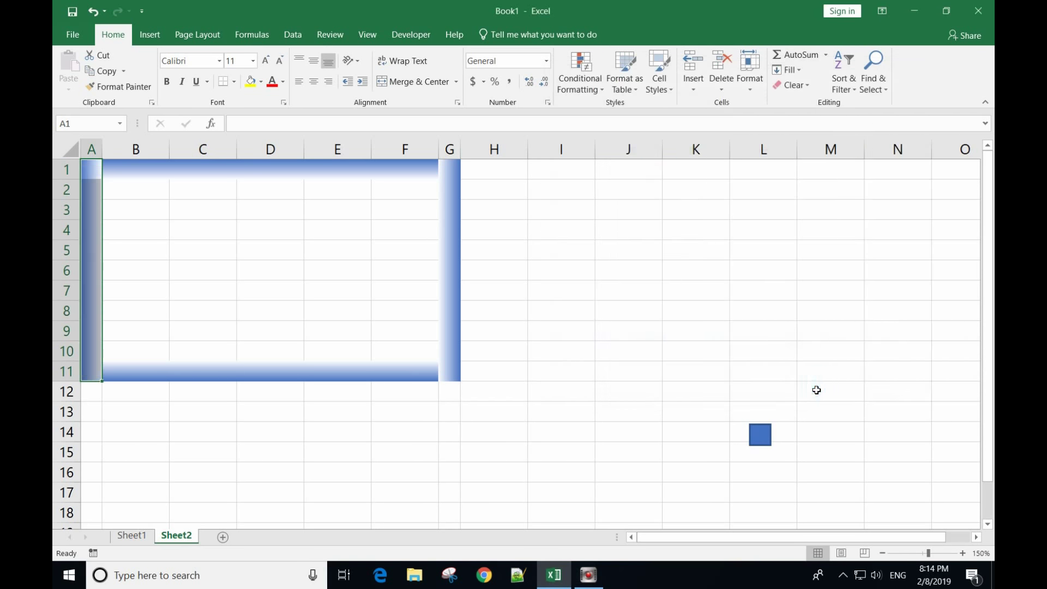
click(608, 412)
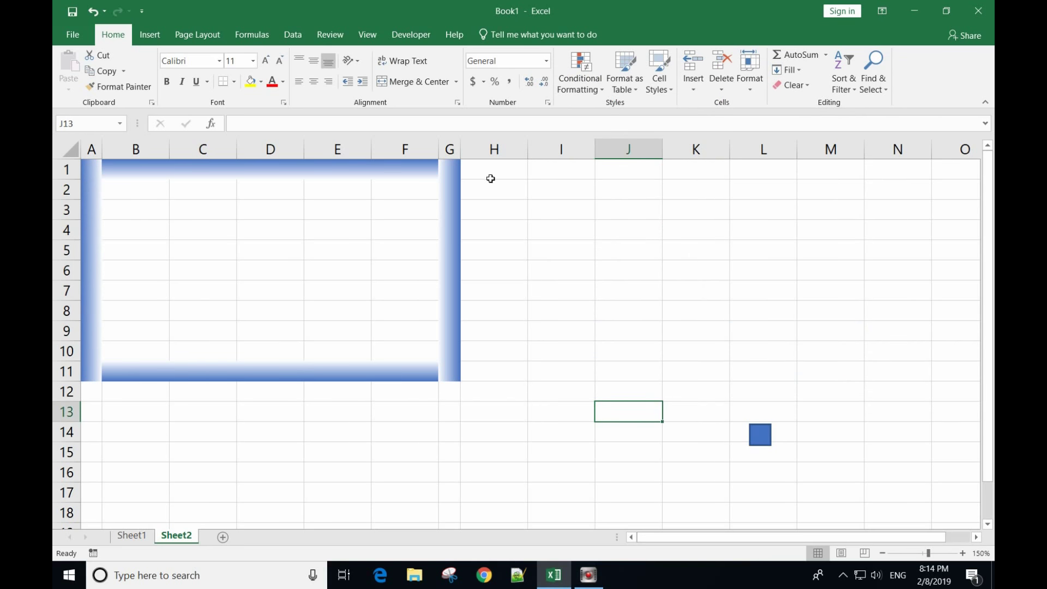
- Give the top-right cell G1 a from-corner blue-to-white gradient fill
click(449, 175)
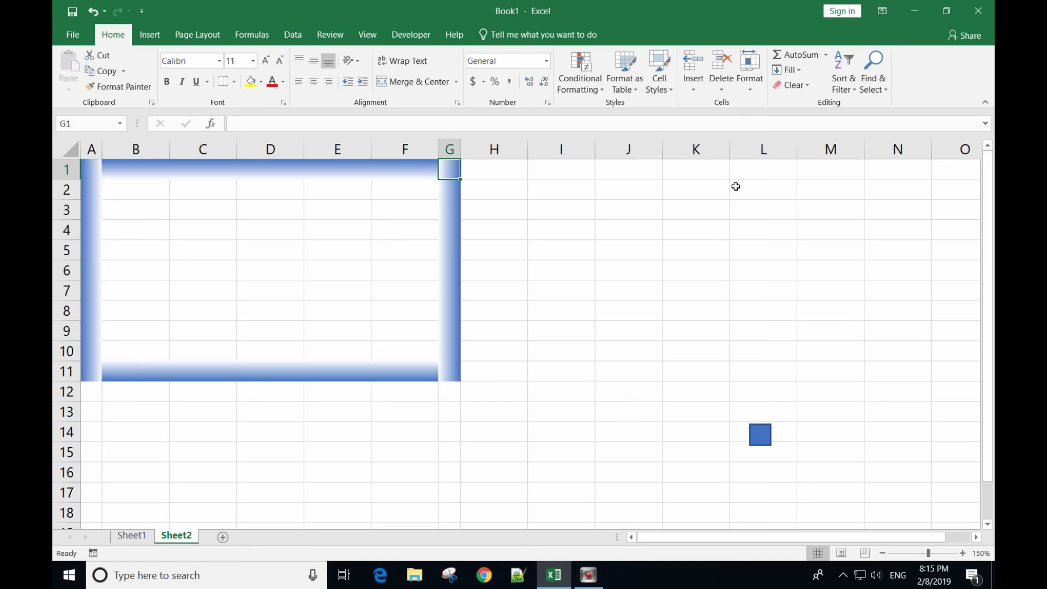
click(753, 92)
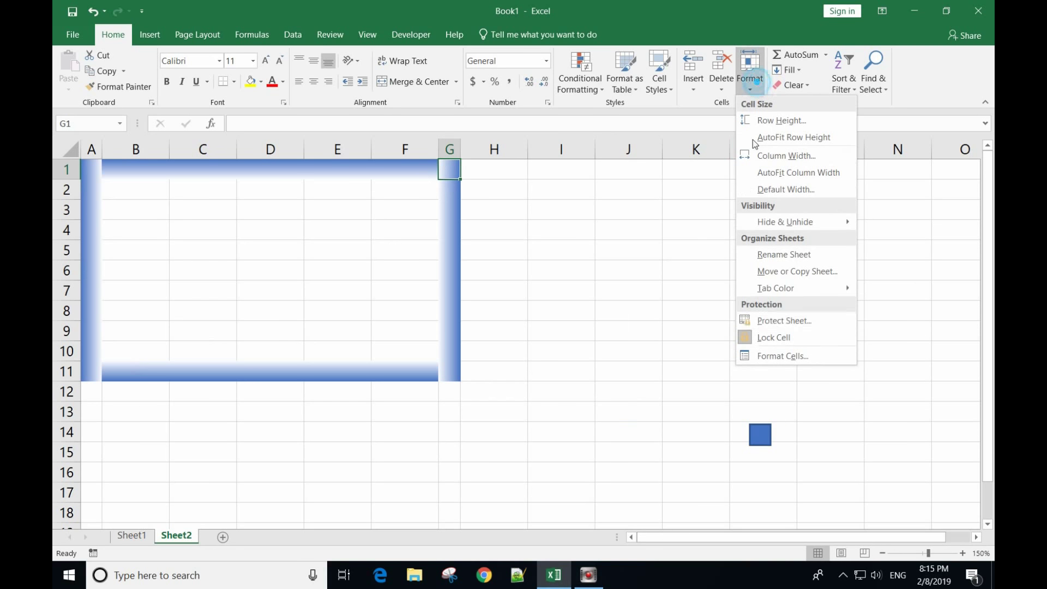
click(785, 359)
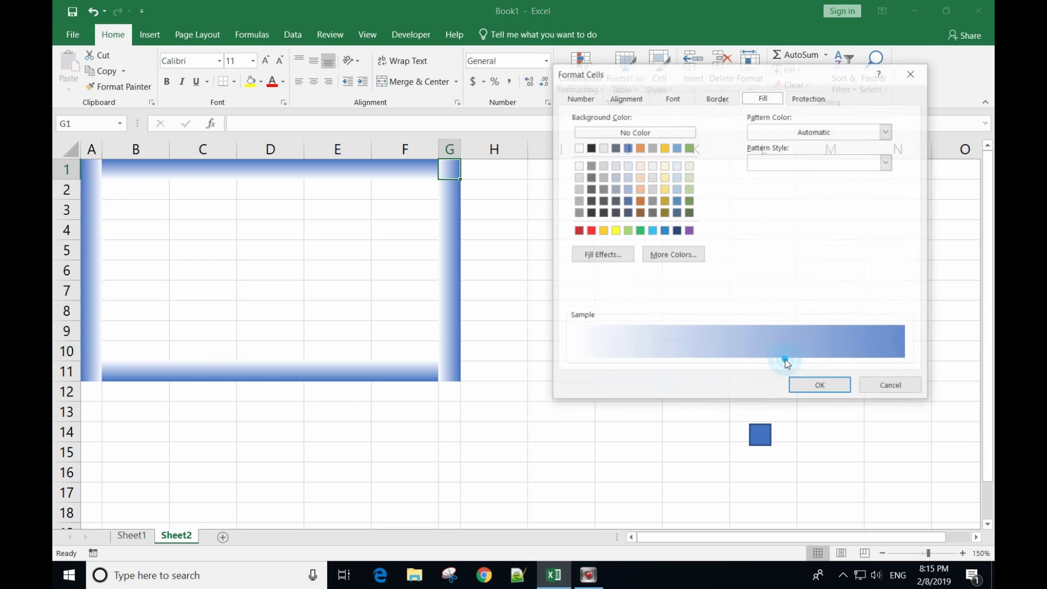
click(601, 255)
click(635, 322)
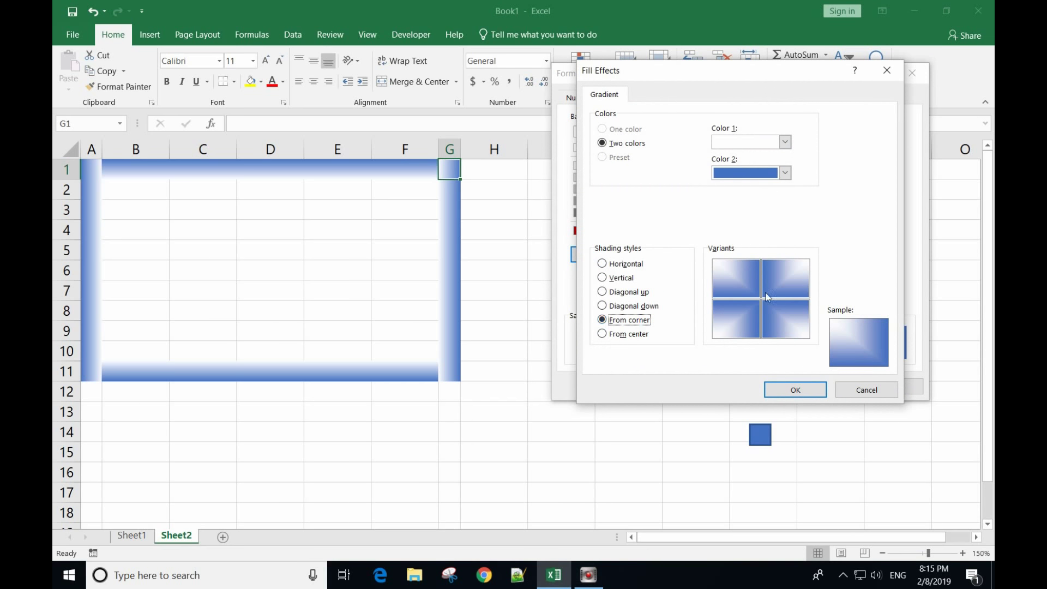
click(739, 316)
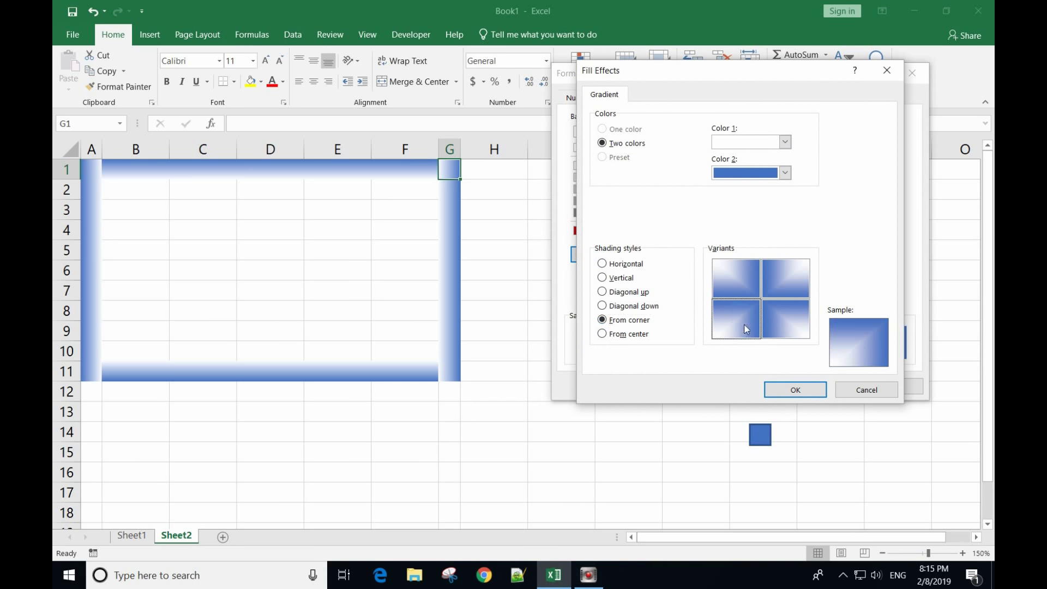
click(796, 389)
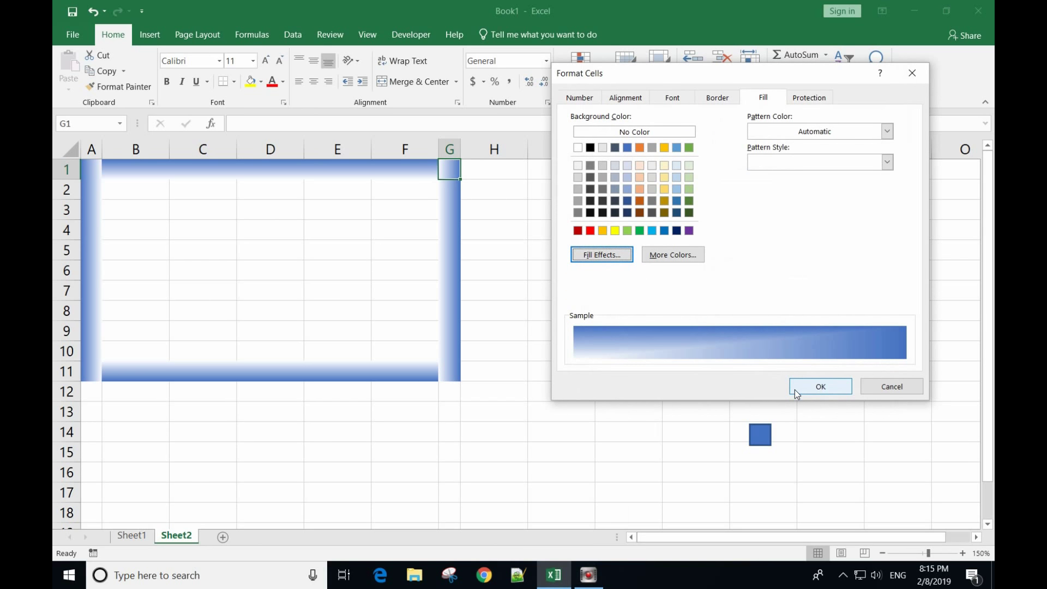
click(795, 388)
- Give the bottom-right cell G11 a matching from-corner gradient fill
click(450, 379)
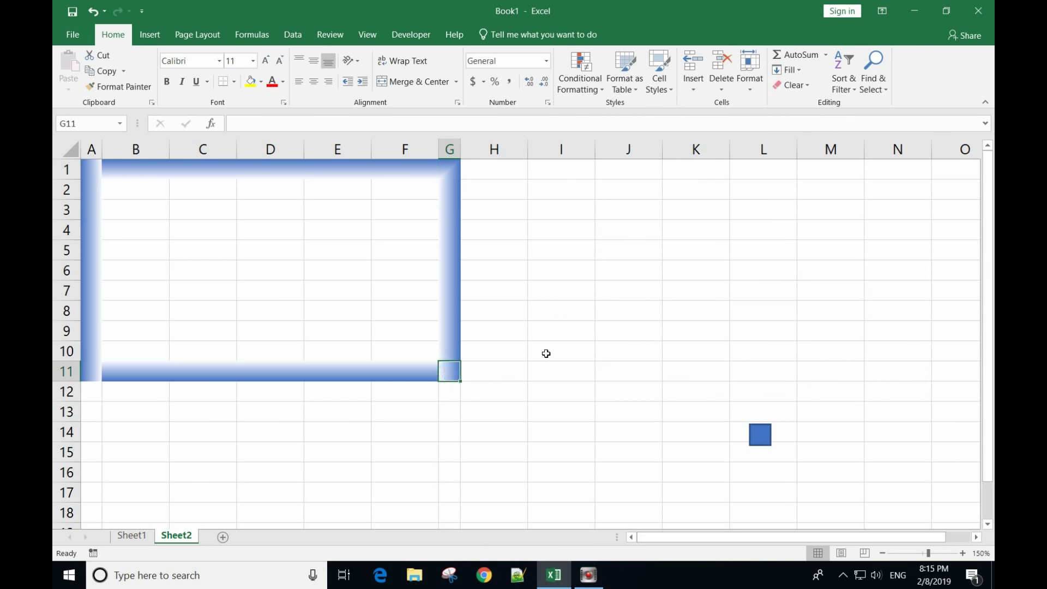
click(750, 82)
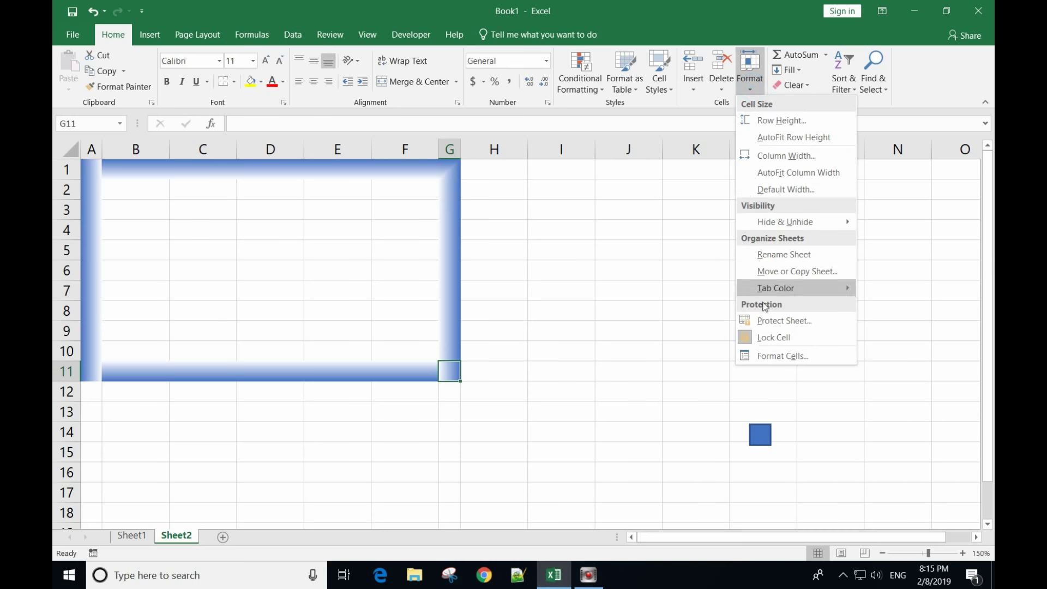
click(770, 356)
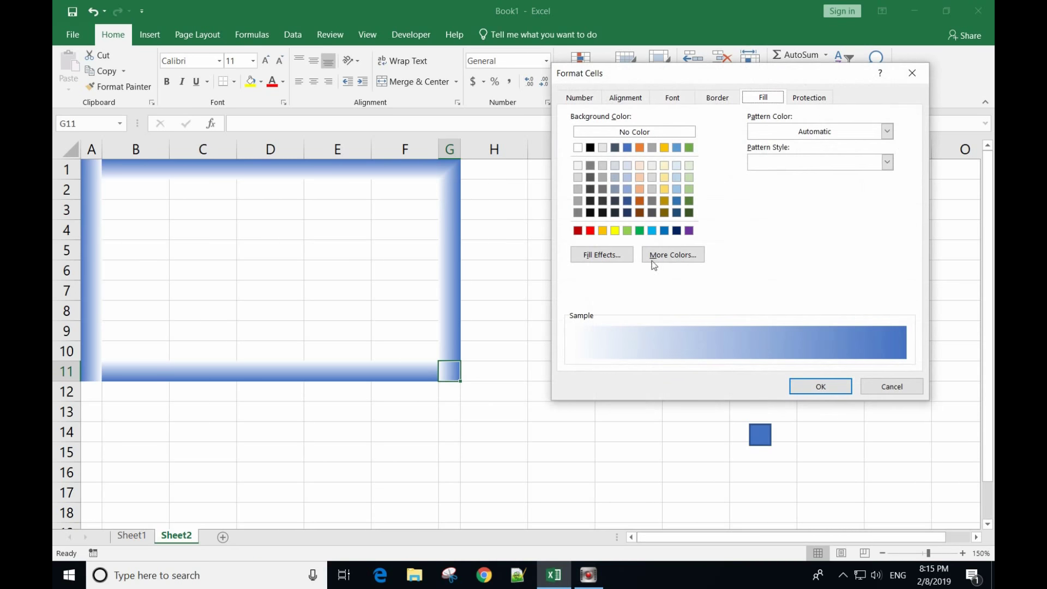
click(599, 254)
click(627, 321)
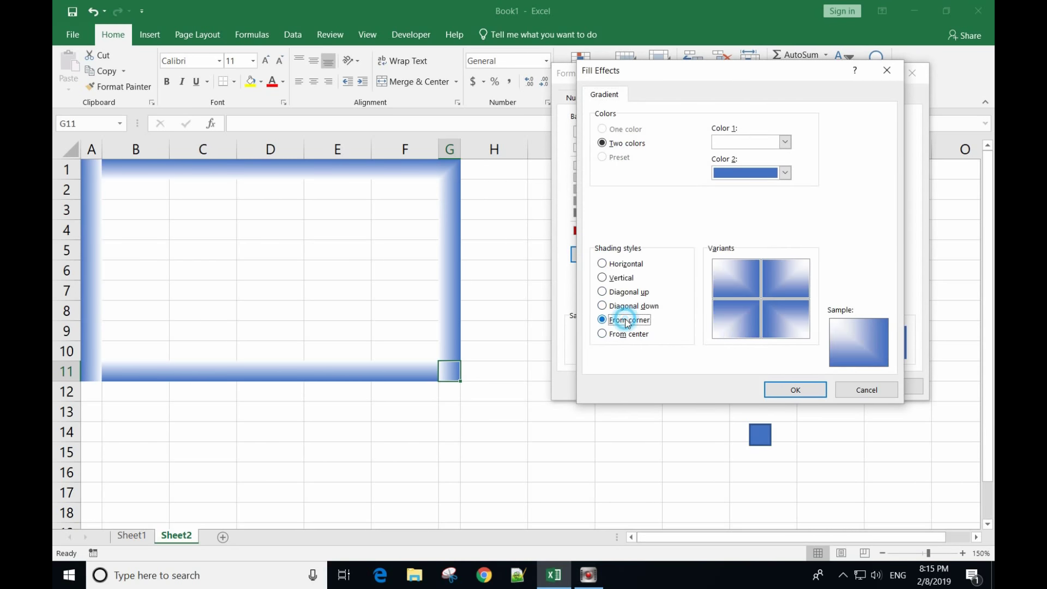
click(843, 342)
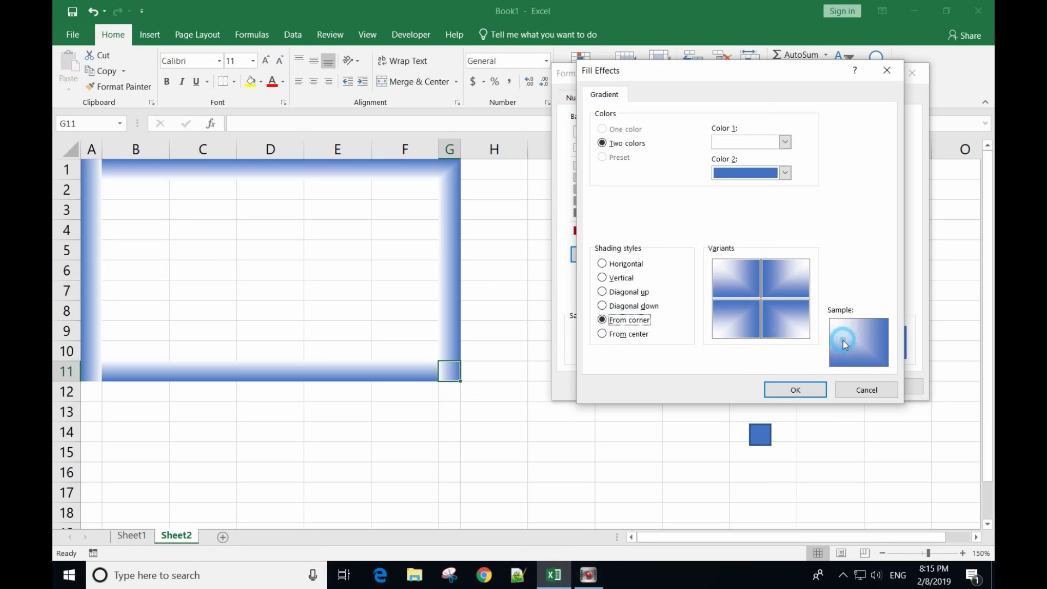
click(790, 391)
click(791, 392)
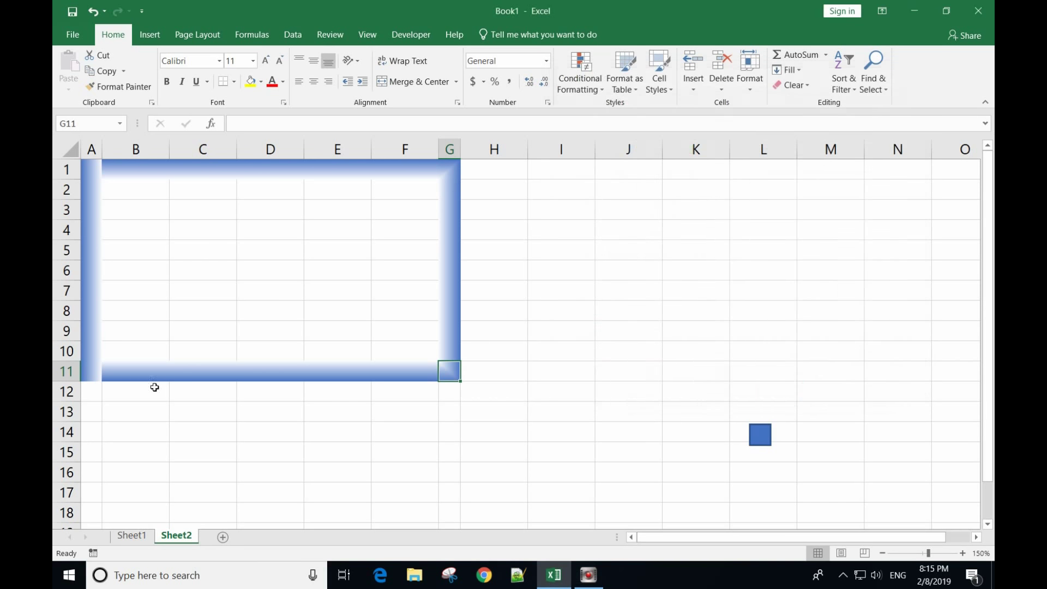
click(99, 376)
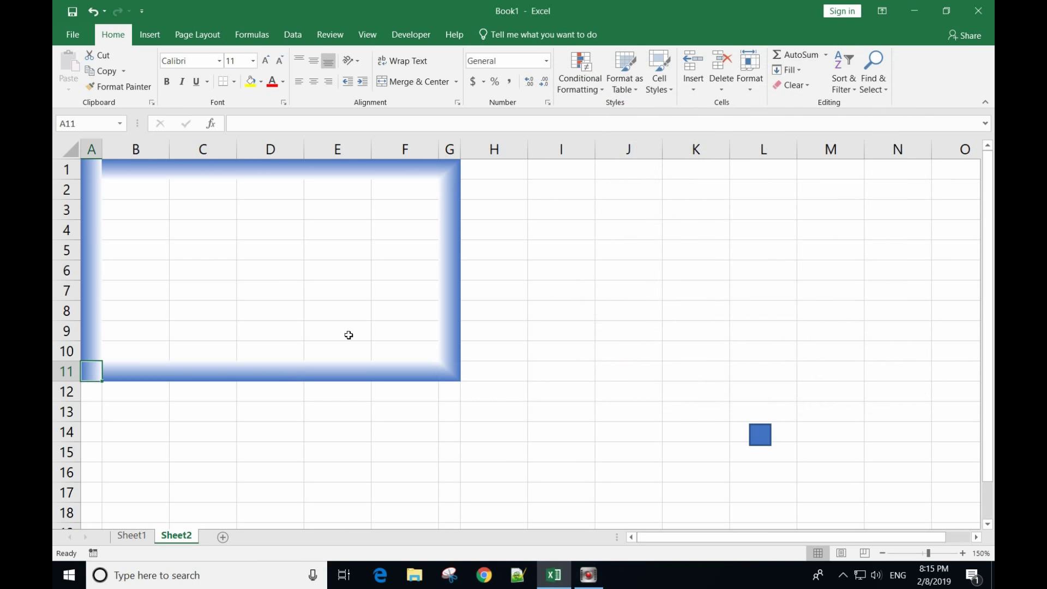
- Apply a from-corner gradient fill to the bottom-left cell A11
click(757, 89)
click(770, 356)
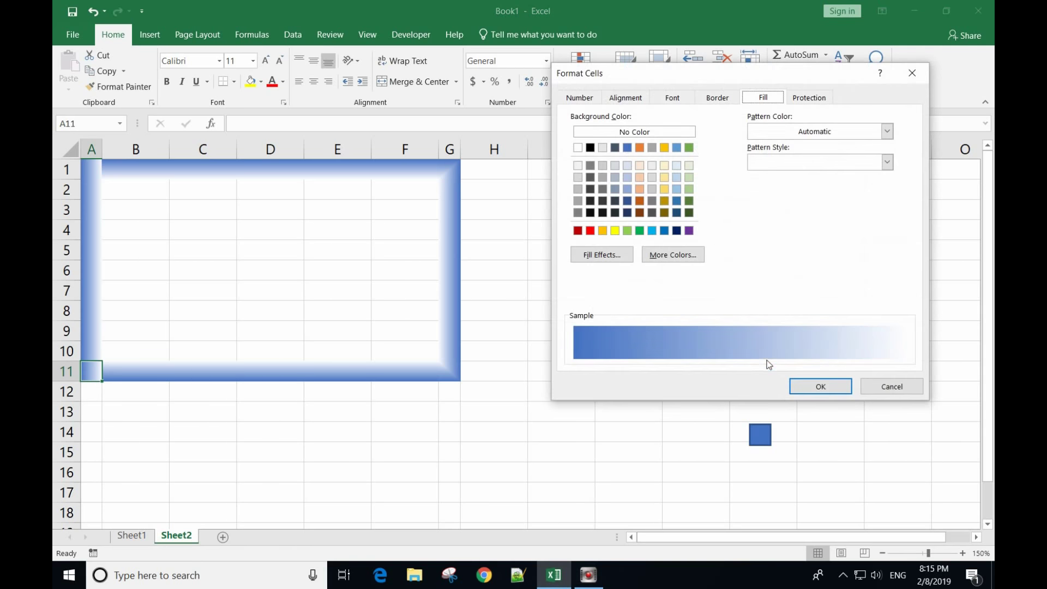
click(602, 256)
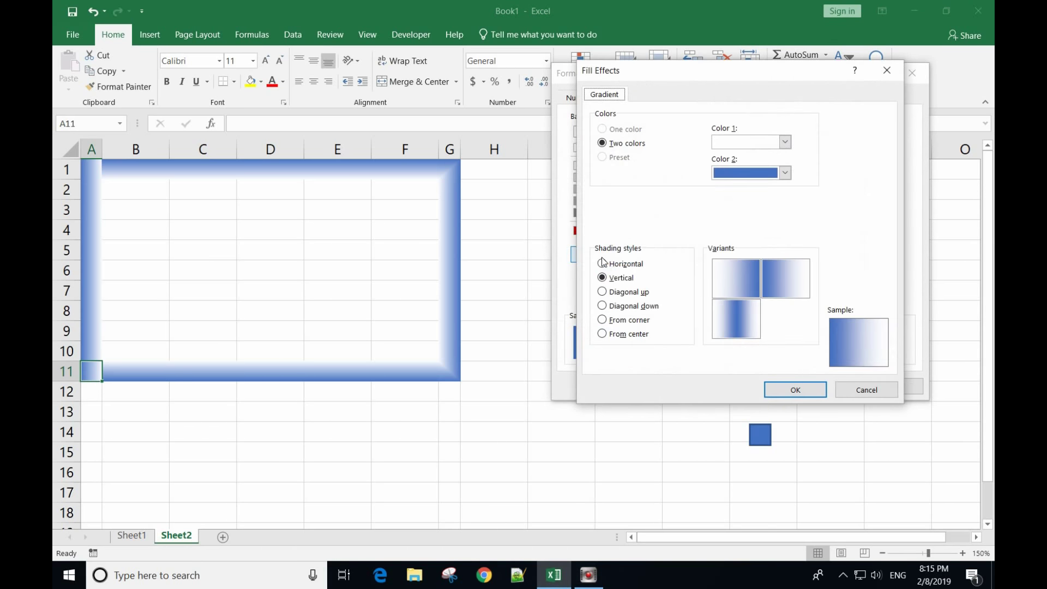
click(631, 320)
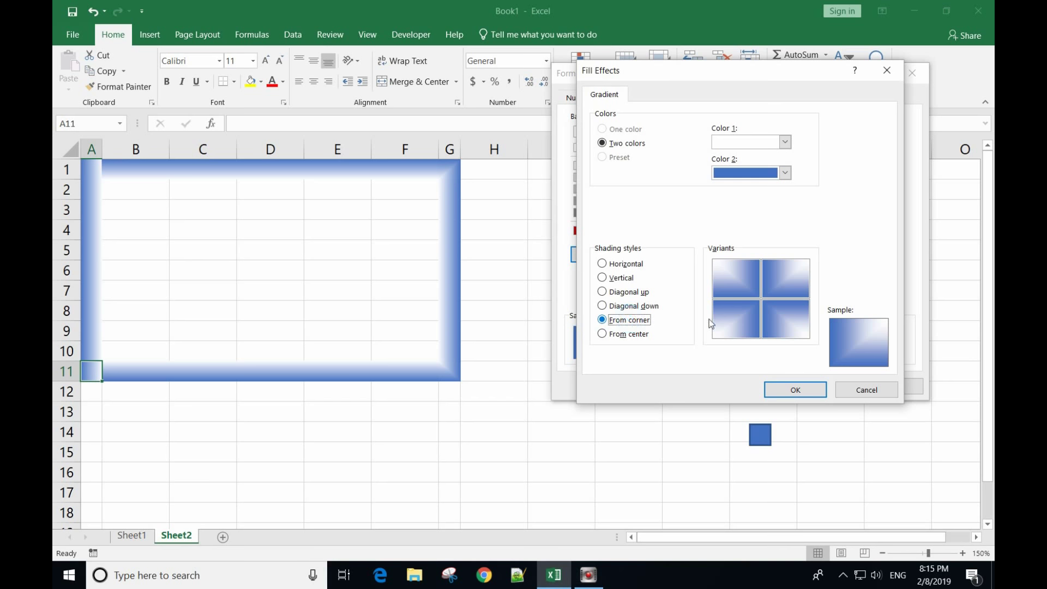
click(771, 291)
click(795, 390)
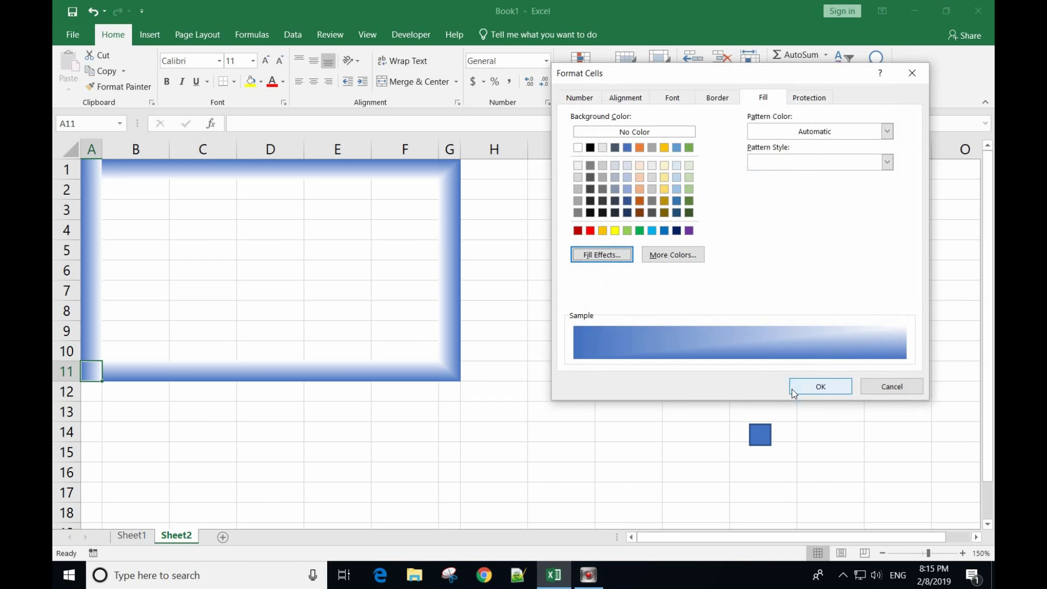
click(796, 389)
- Apply a from-corner gradient to the top-left cell A1, completing all four blended corners
click(91, 178)
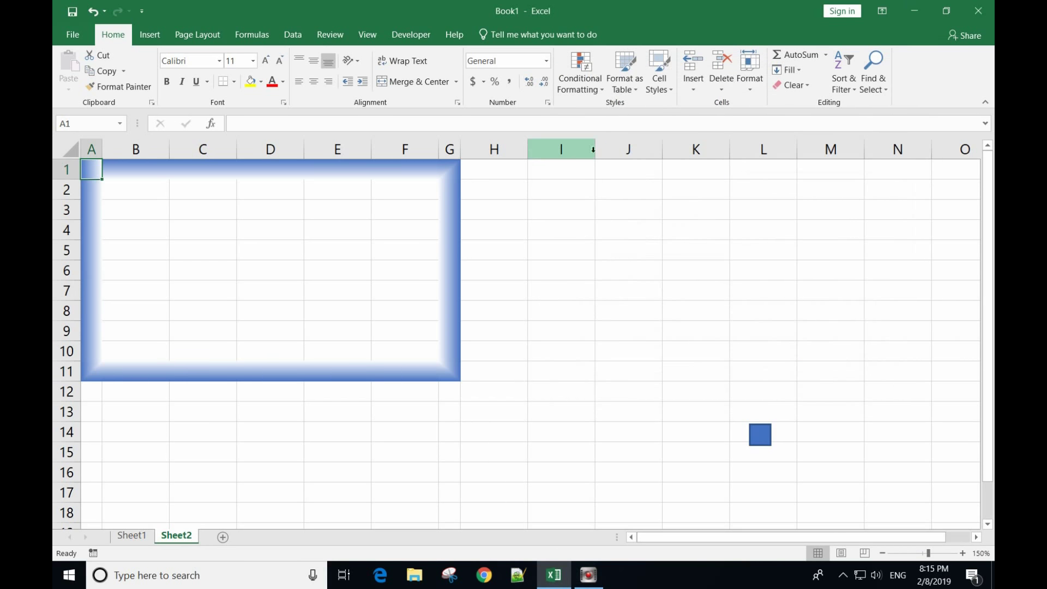
click(749, 82)
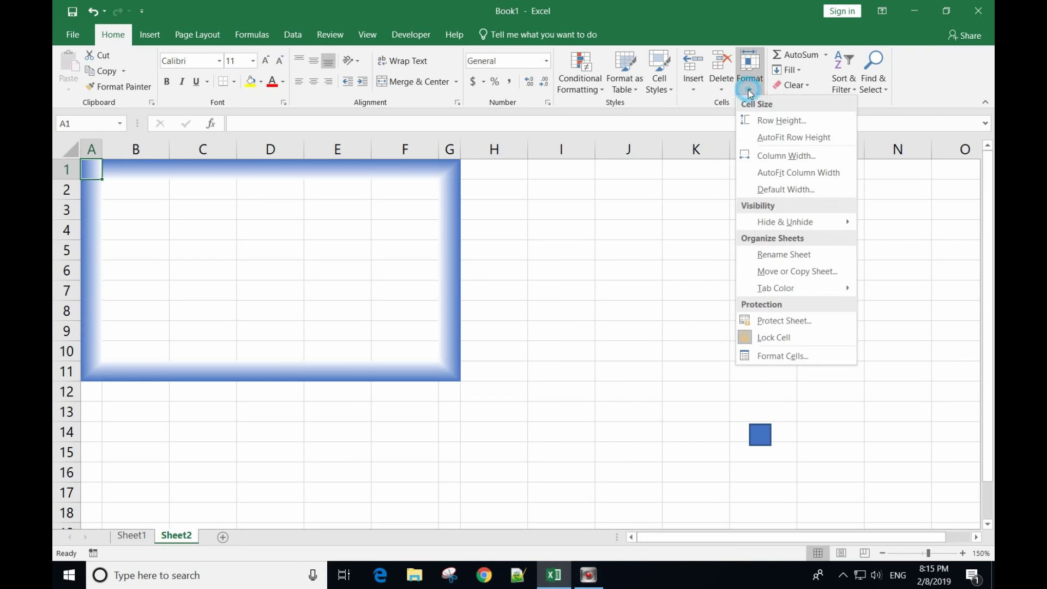
click(786, 356)
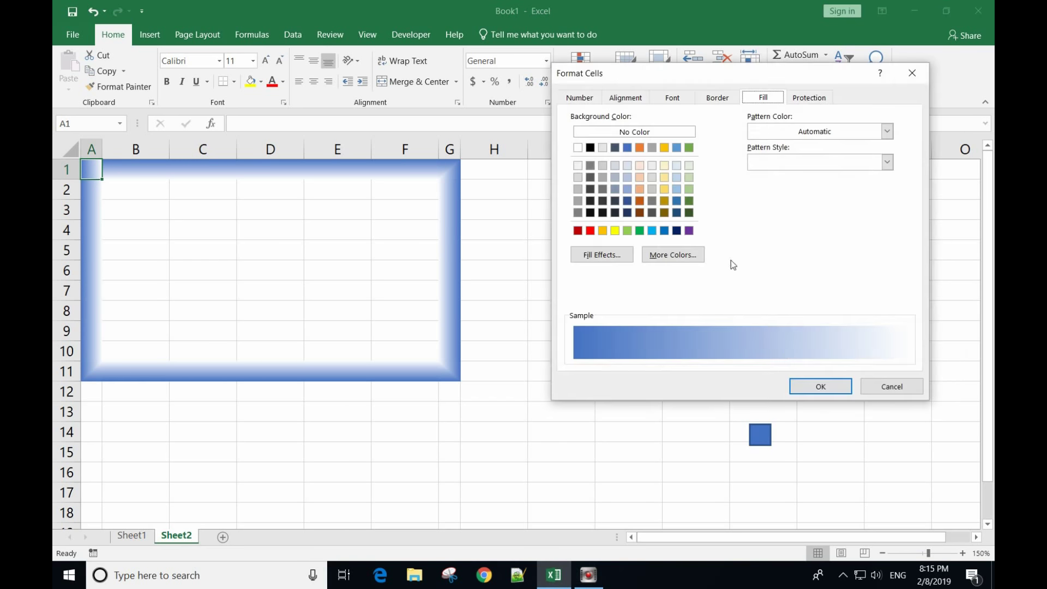
click(602, 254)
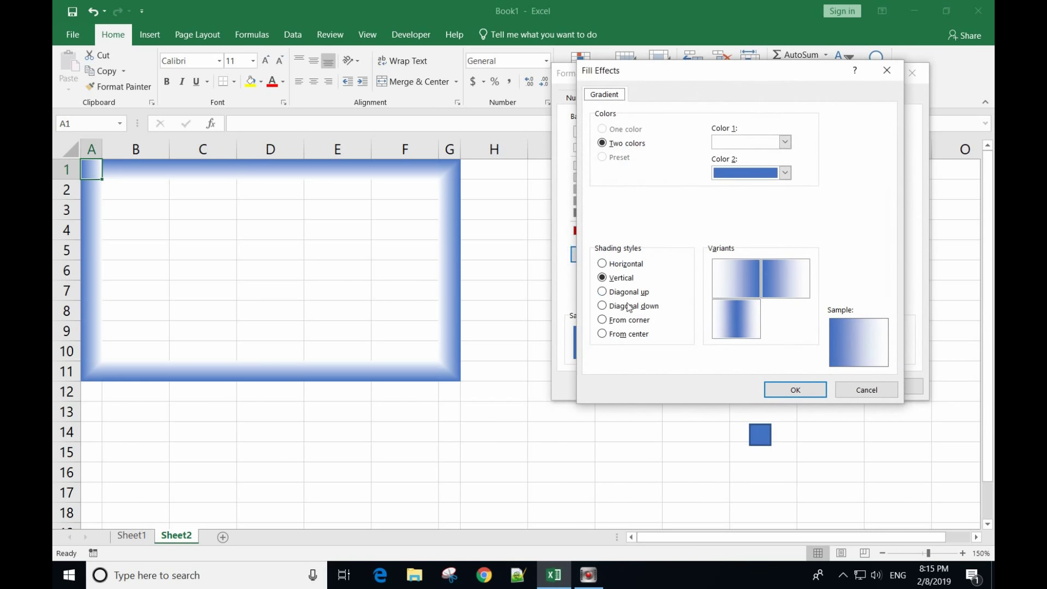
click(630, 322)
click(786, 318)
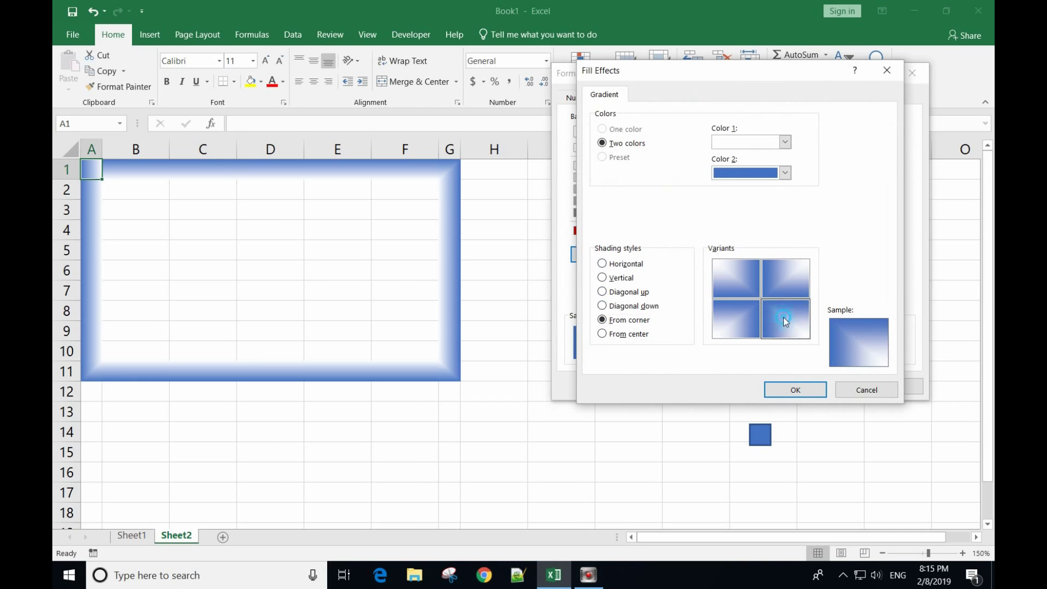
click(790, 390)
click(808, 390)
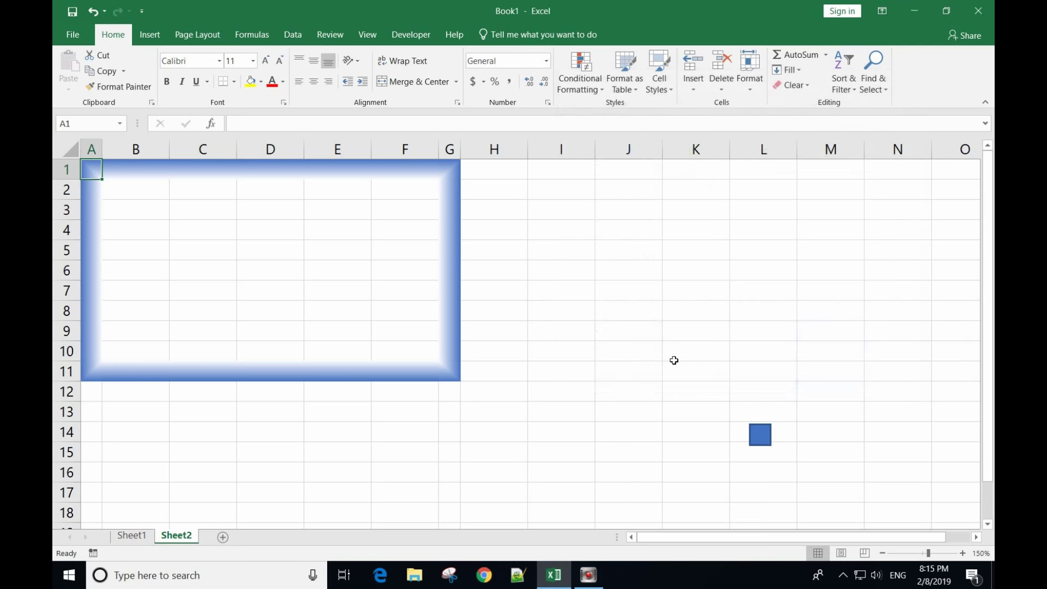
click(561, 447)
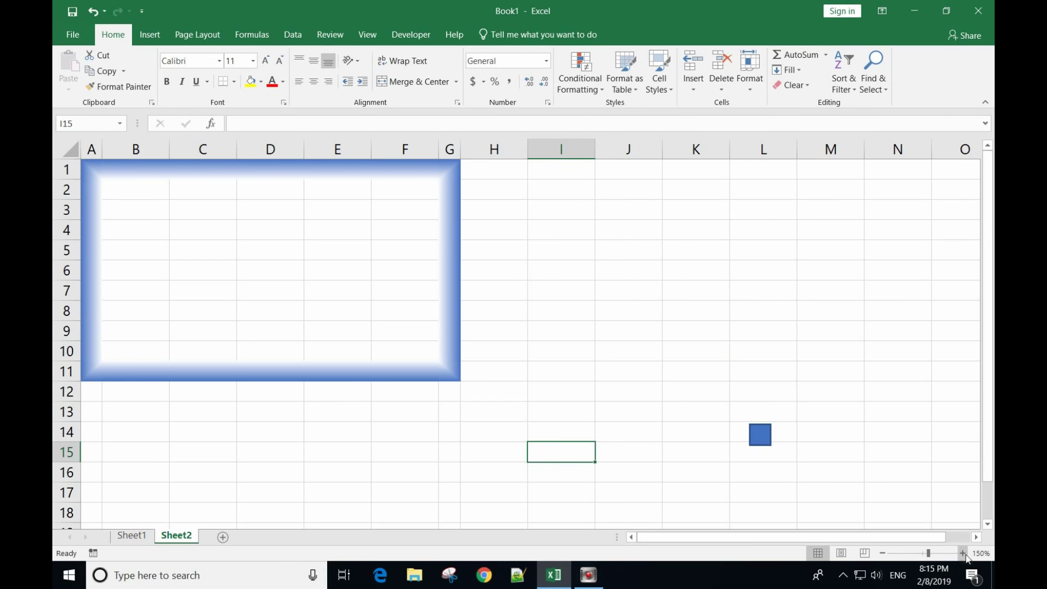
- Zoom to 210% and return to row 1 to show the A1:G11 gradient frame
click(964, 553)
click(963, 553)
click(964, 553)
click(963, 553)
click(964, 553)
click(963, 553)
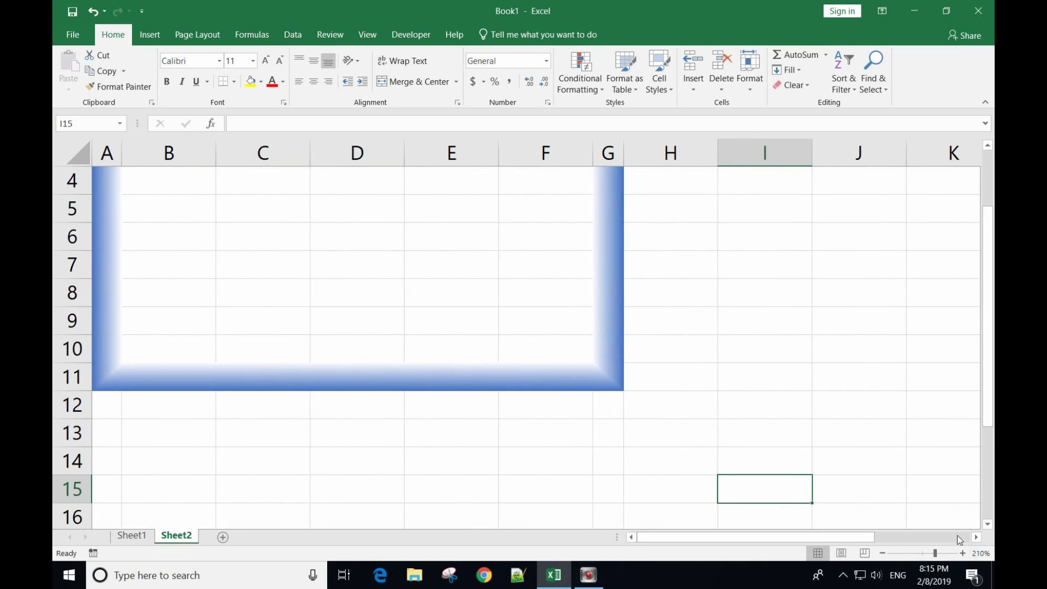
drag(988, 374, 989, 320)
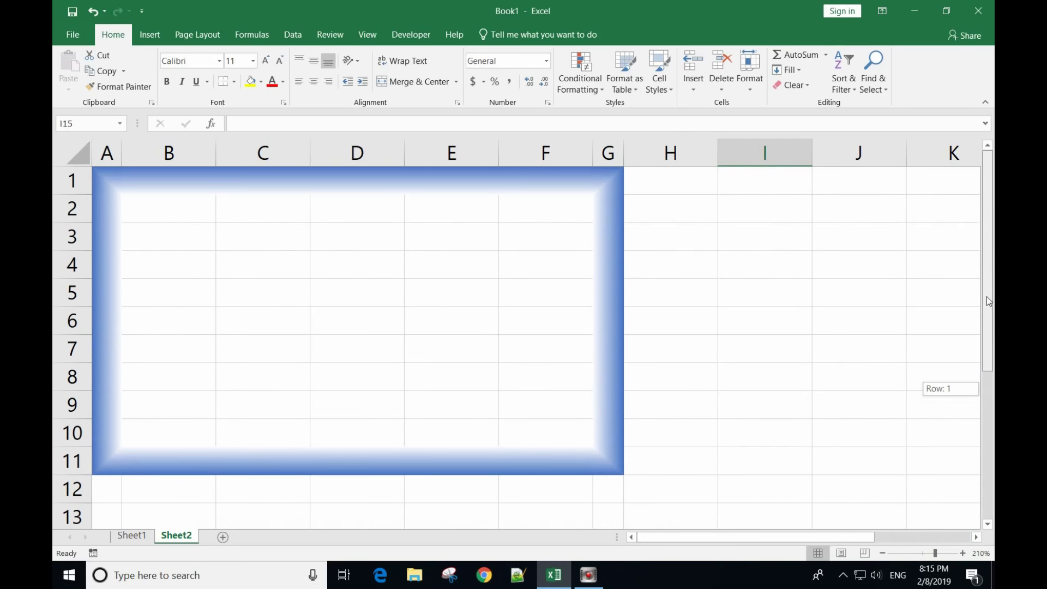